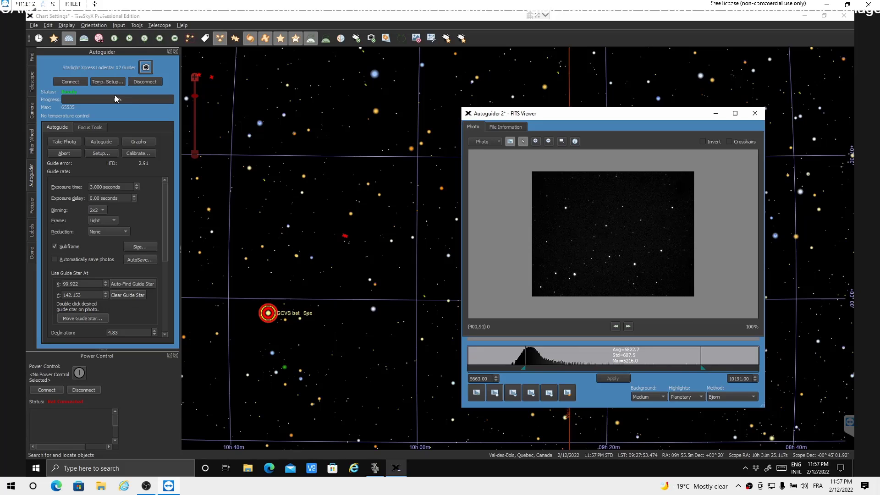
- Close the open autoguider photo and select the star Tycho 240:1705 on the sky chart
left_click(51, 130)
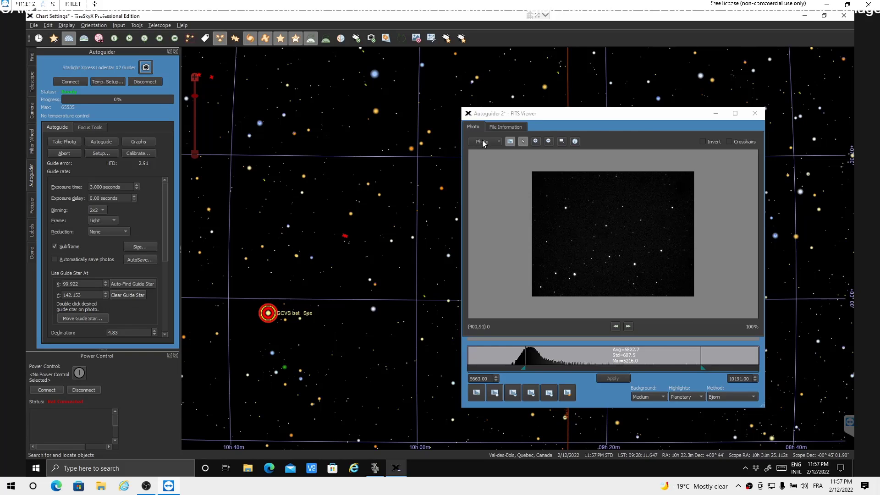
left_click(755, 114)
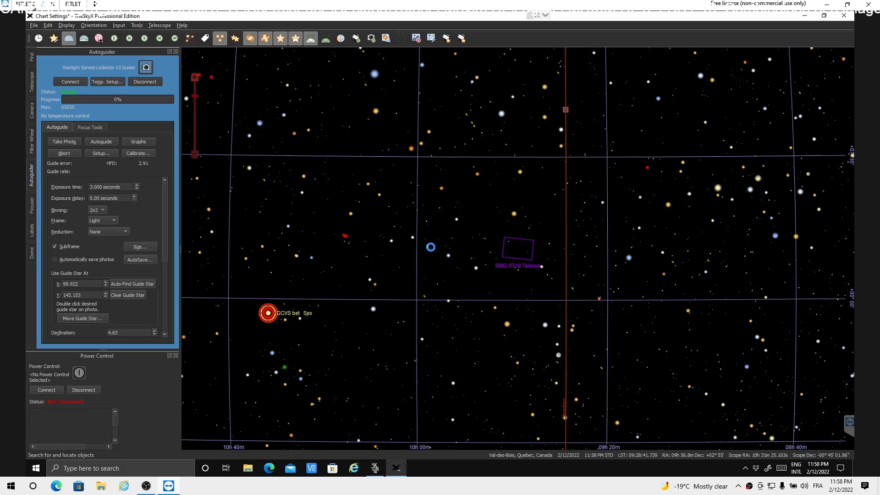
mouse_move(418, 294)
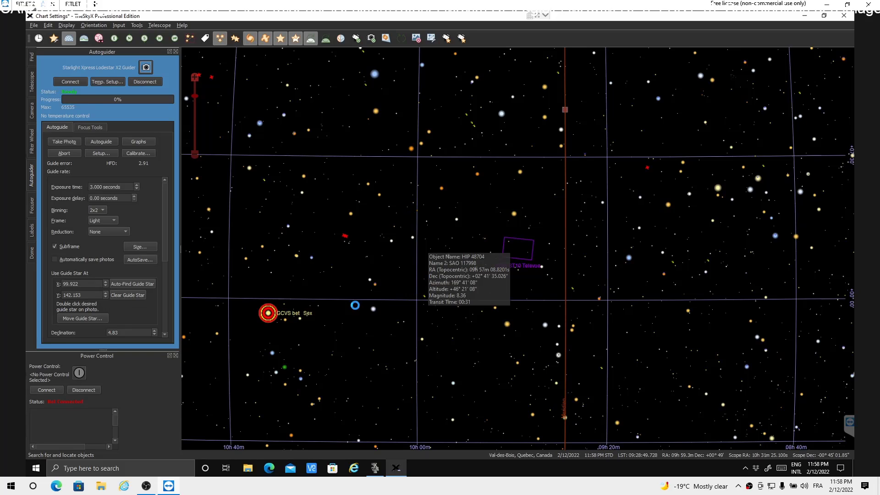
left_click(439, 238)
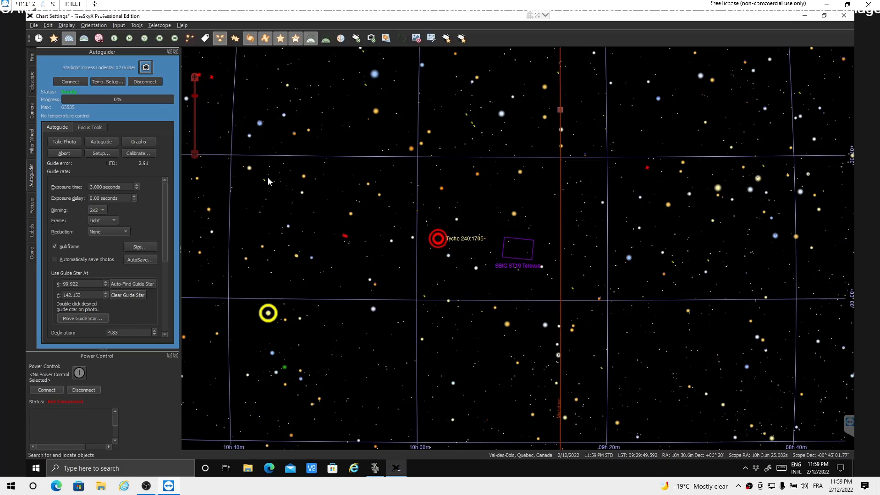
mouse_move(268, 177)
left_click_drag(238, 271, 271, 273)
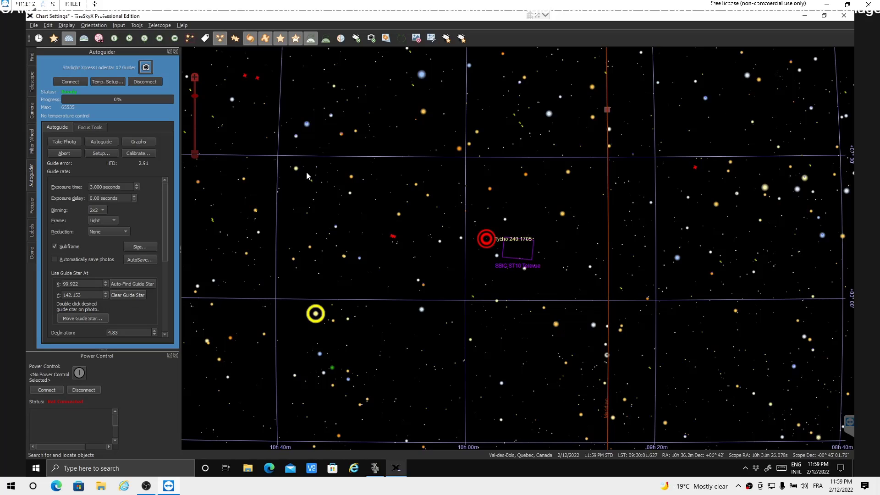
mouse_move(346, 176)
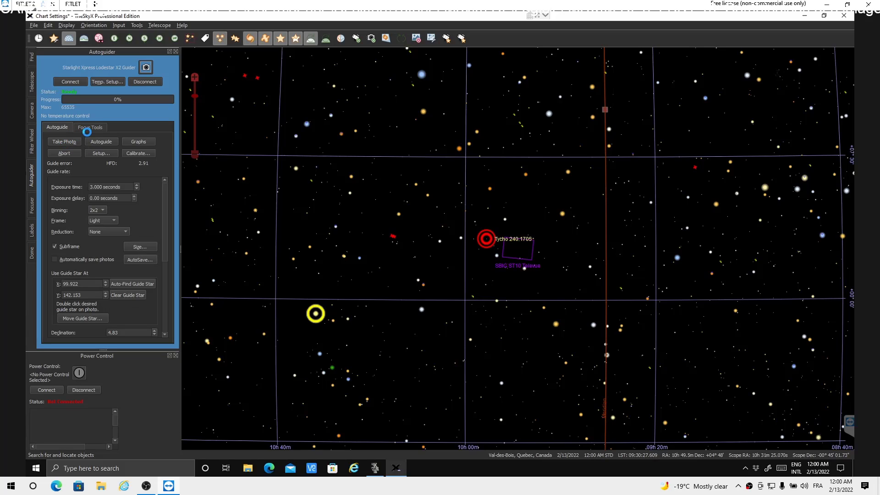
- Look over the autoguider's focus tools and the telescope controls, returning to the autoguider
left_click(91, 128)
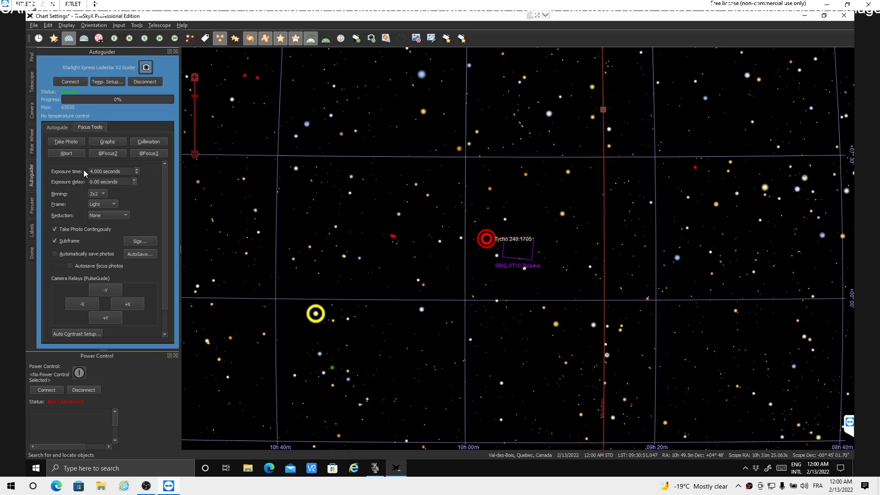
left_click(33, 90)
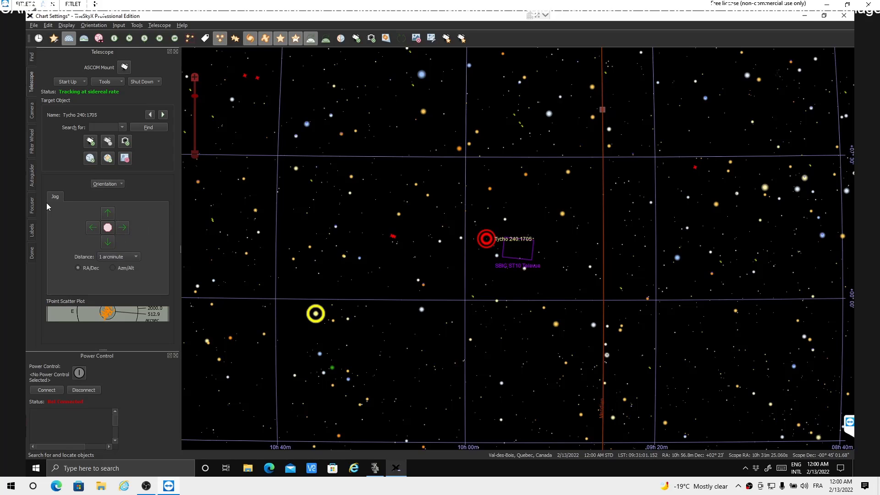
left_click(33, 182)
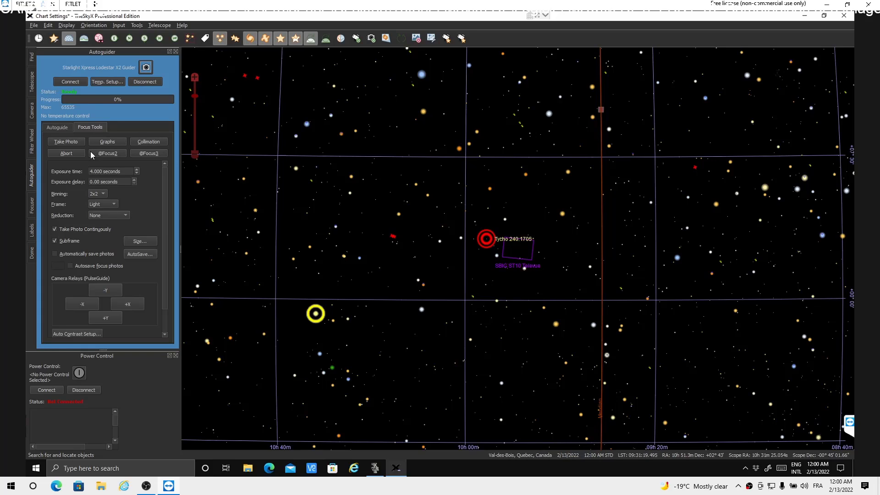
- Set the autoguider's subframe size to the full frame for autoguiding and take a guide photo
left_click(51, 130)
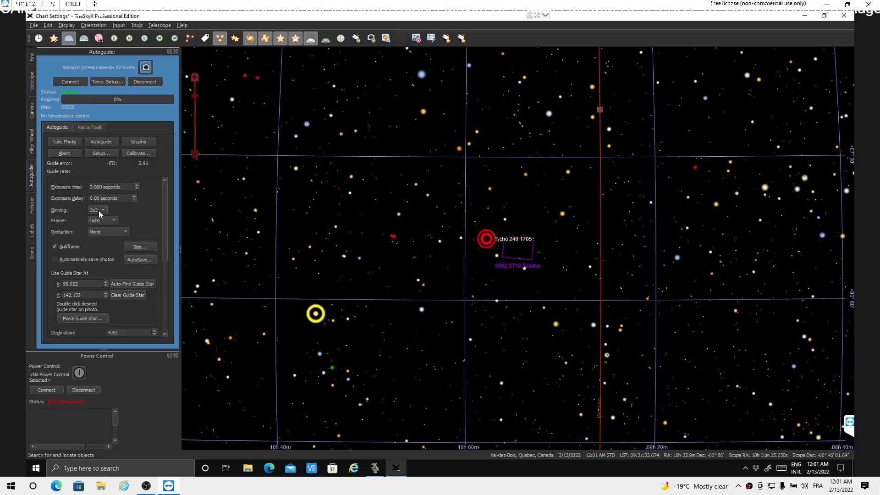
left_click(141, 249)
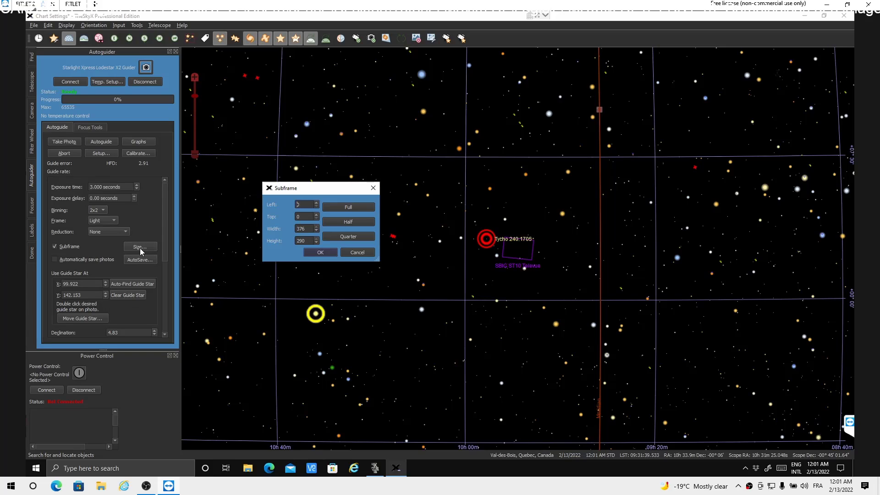
left_click(349, 209)
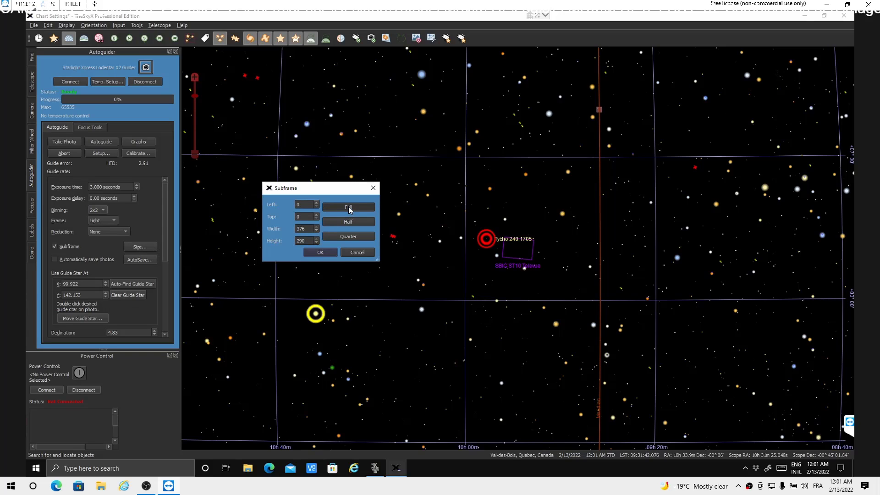
left_click(321, 252)
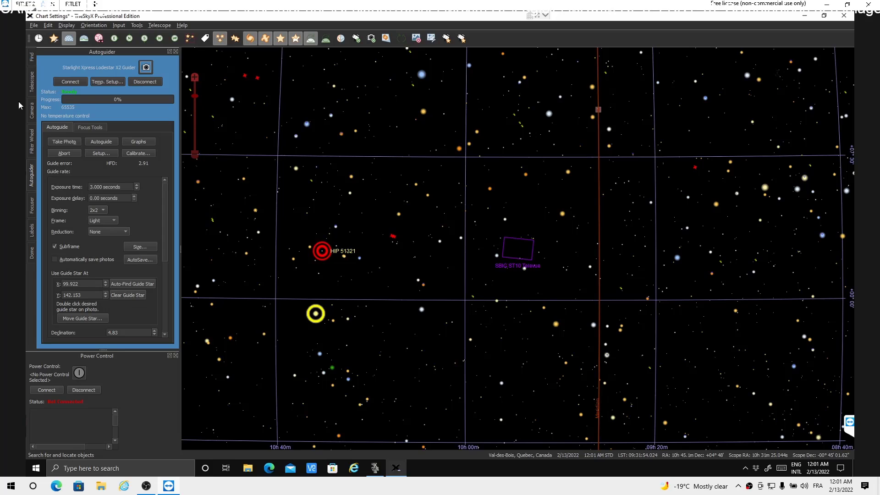
left_click(61, 143)
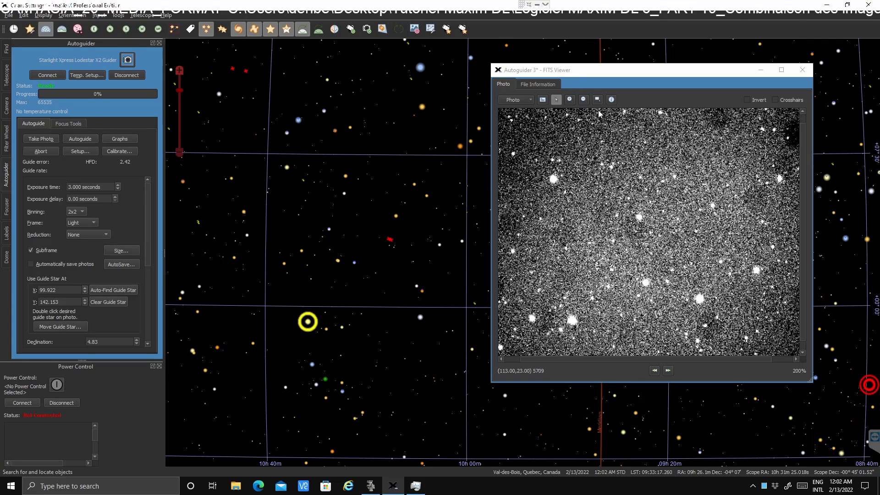
- Show the guide photo's histogram and try the contrast presets, ending with medium background and planetary highlights
left_click(543, 100)
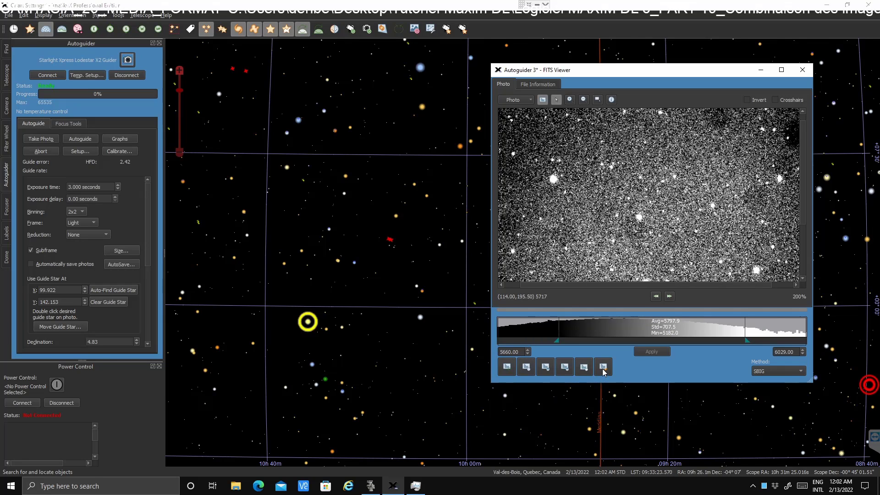
left_click(603, 368)
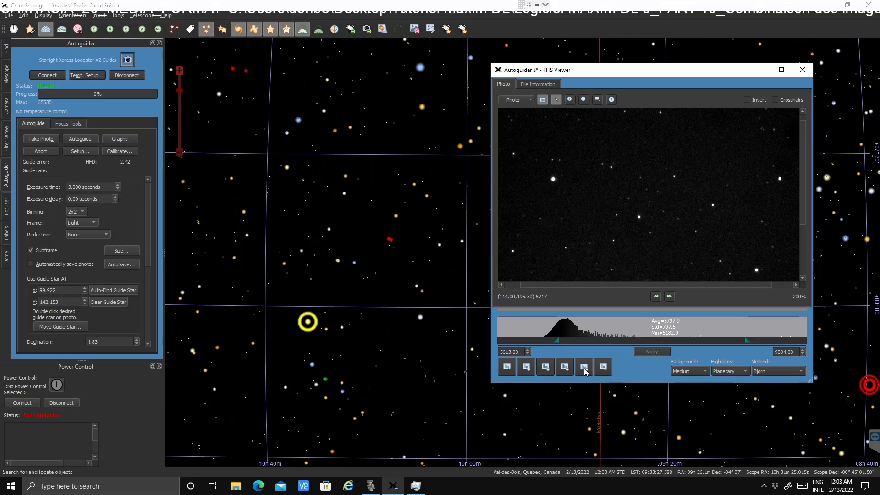
left_click(584, 368)
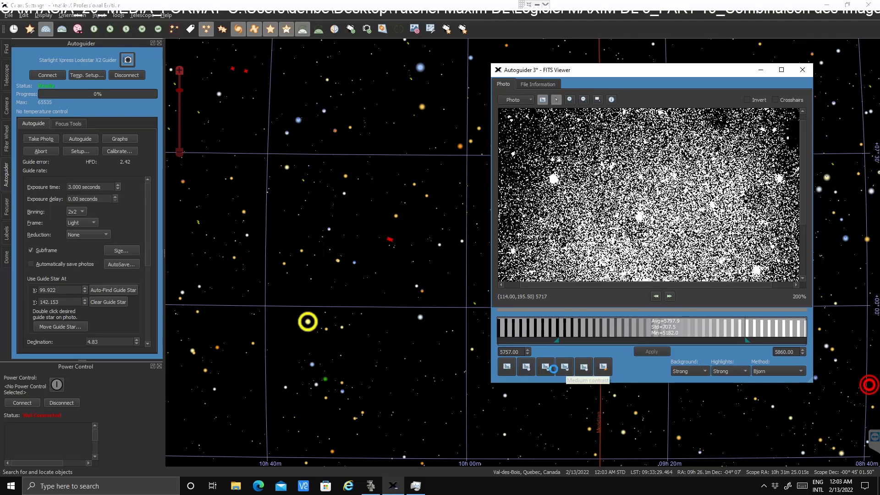
left_click(545, 367)
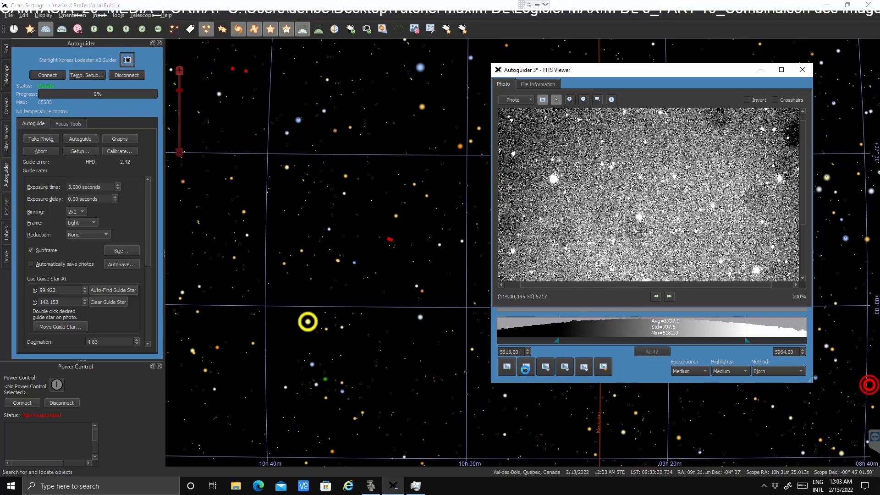
left_click(526, 367)
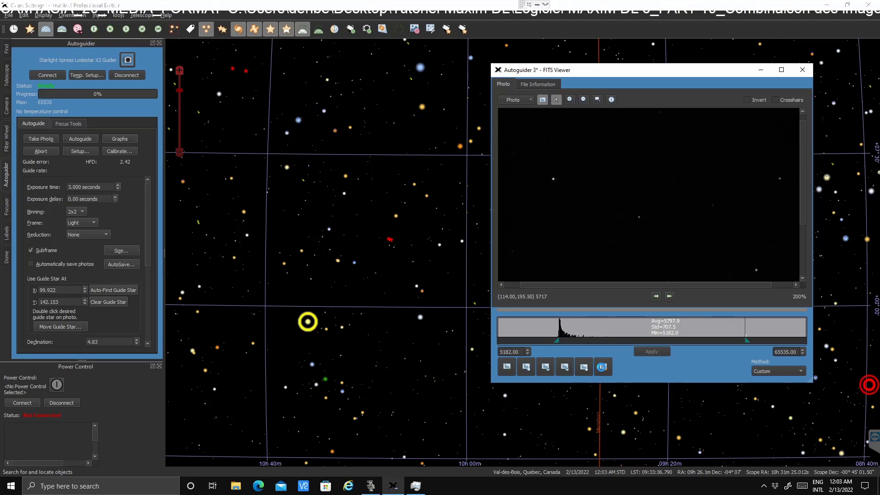
left_click(602, 367)
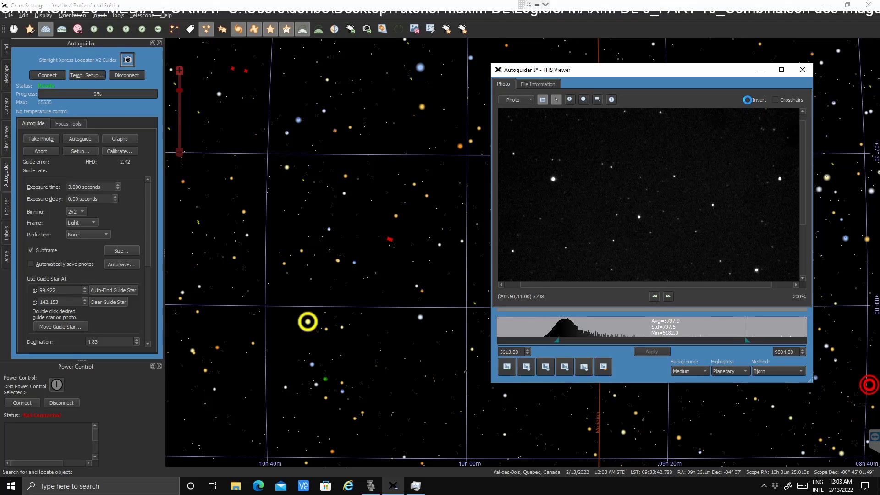
- Inspect the guide photo with inverted tones at several zoom levels, and turn the inversion off again
left_click(748, 99)
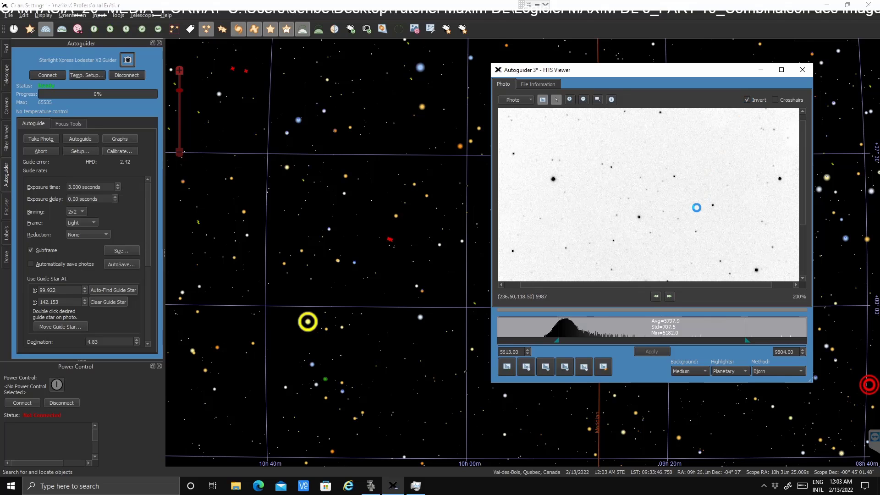
scroll(696, 207, "down", 2)
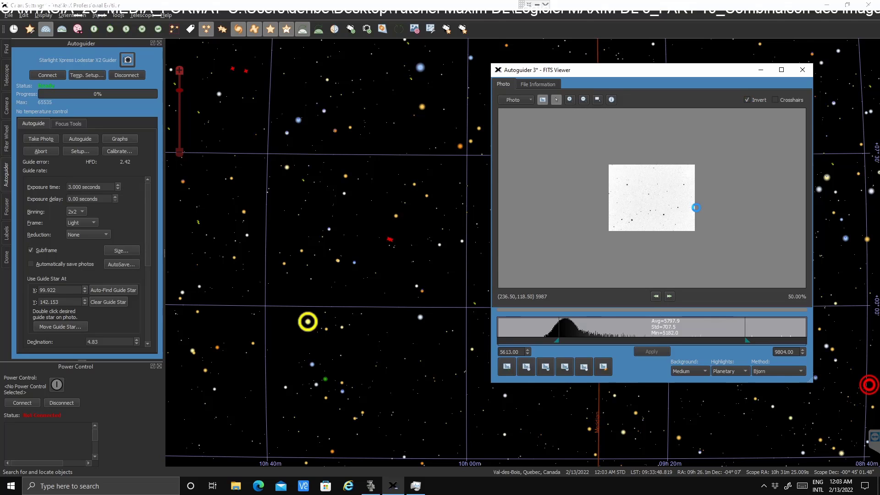
scroll(697, 208, "up", 3)
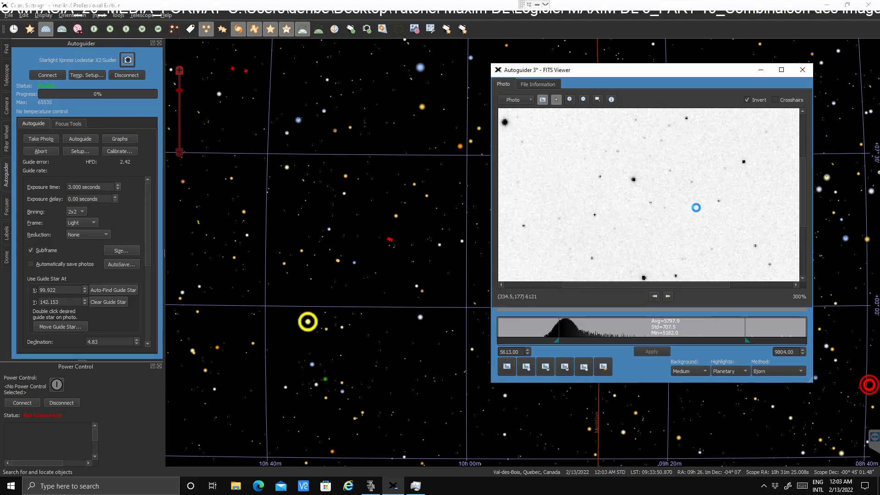
scroll(696, 208, "down", 1)
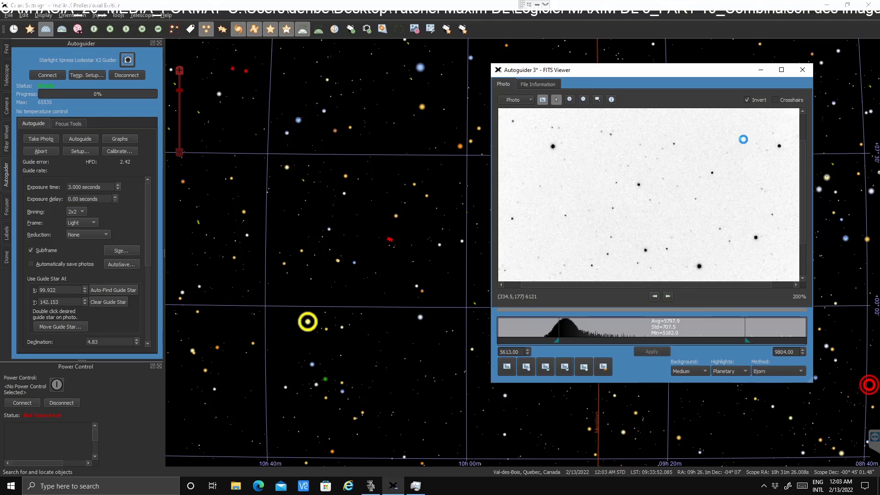
left_click(746, 101)
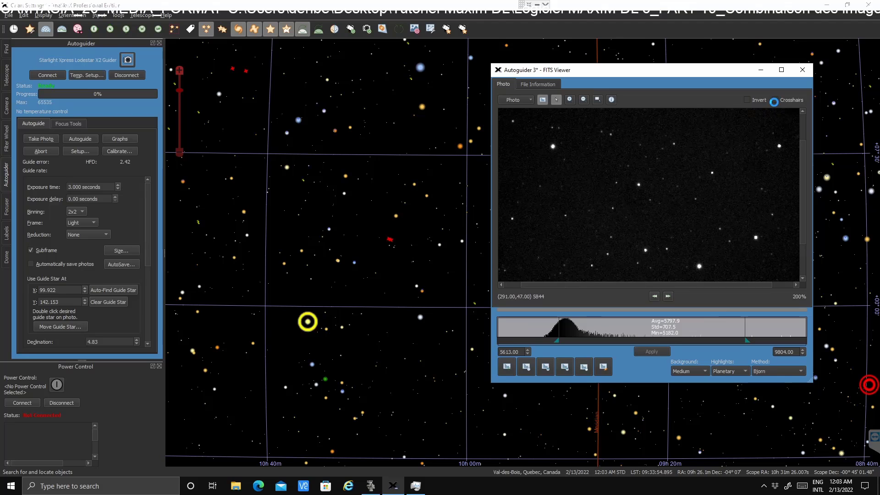
- Turn on the crosshairs over the guide photo and check the centre of the whole frame
left_click(775, 101)
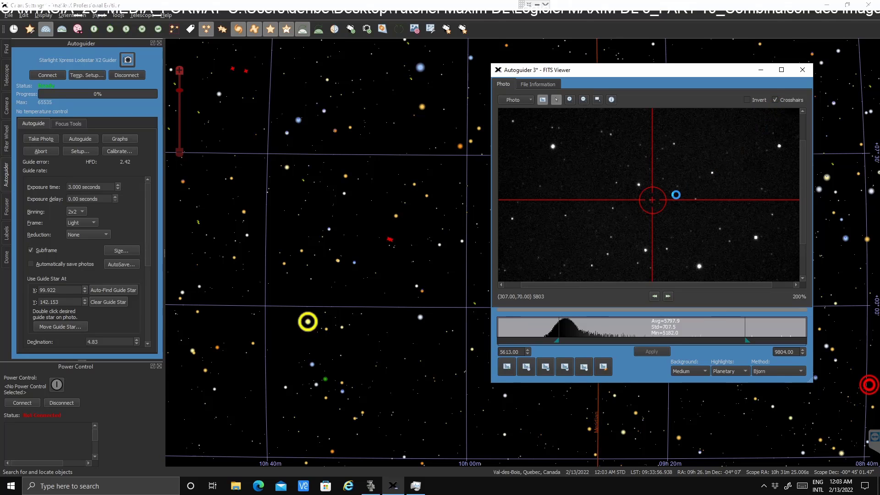
scroll(676, 195, "down", 2)
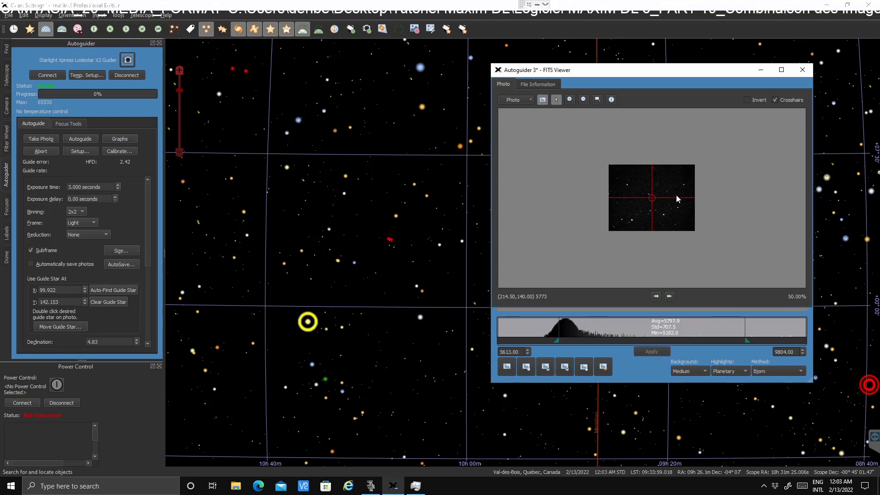
scroll(676, 195, "up", 2)
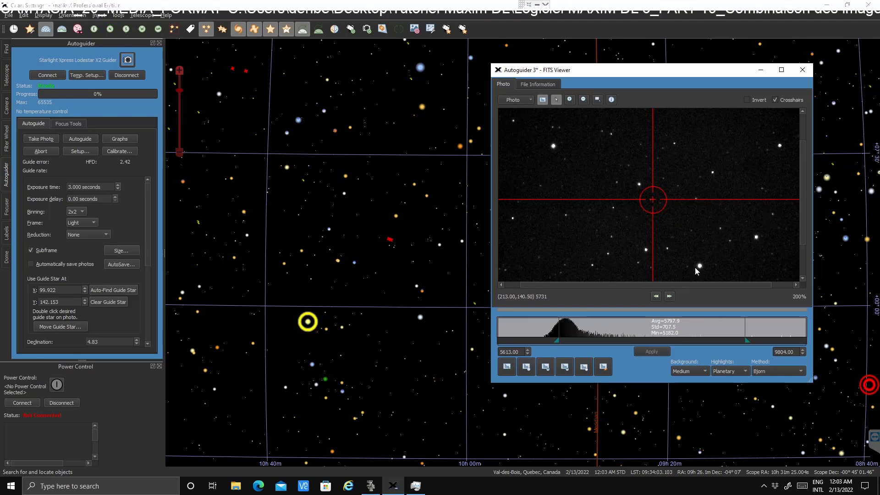
- Compare the photo's SBIG contrast method with the Bjorn method's medium-planetary and strong presets
left_click(803, 374)
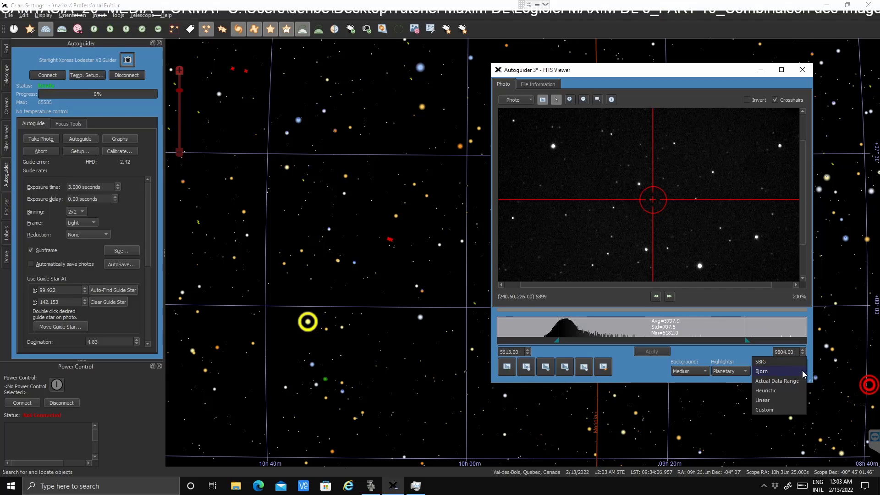
left_click(765, 362)
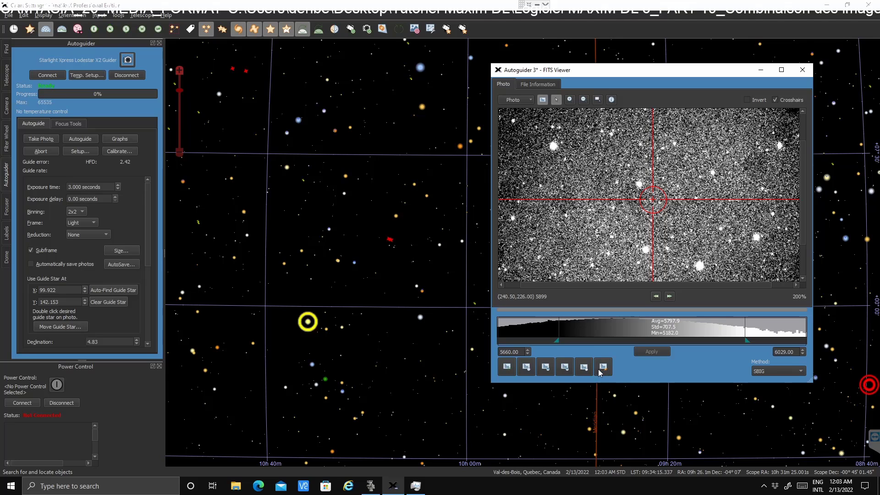
left_click(585, 368)
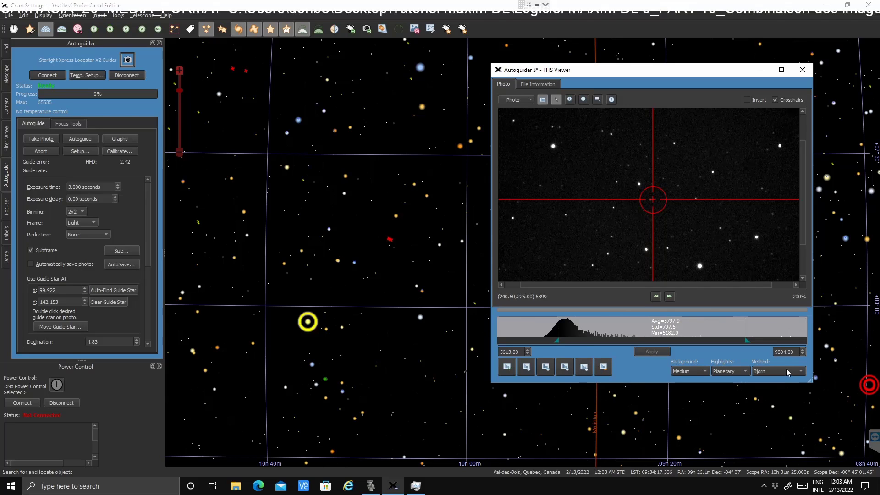
left_click(603, 367)
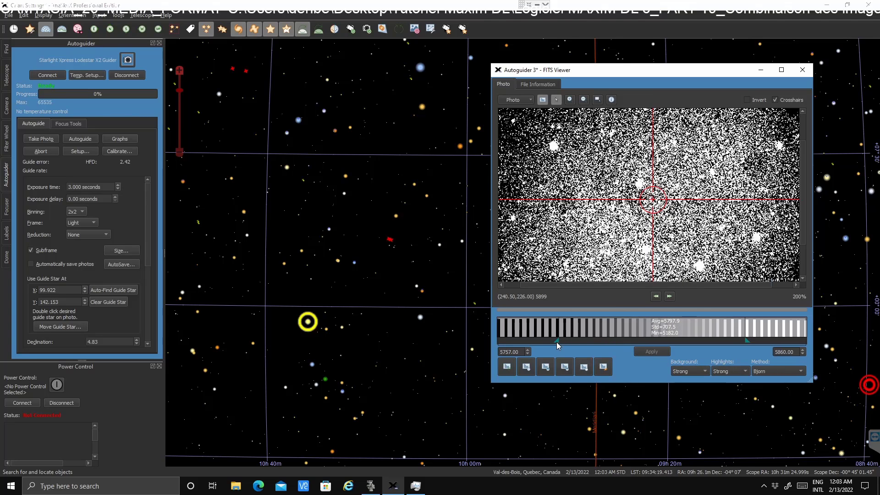
- Try custom histogram limits of 5712.10 and 5901.10 on the guide photo, applying each change
left_click_drag(551, 343, 533, 342)
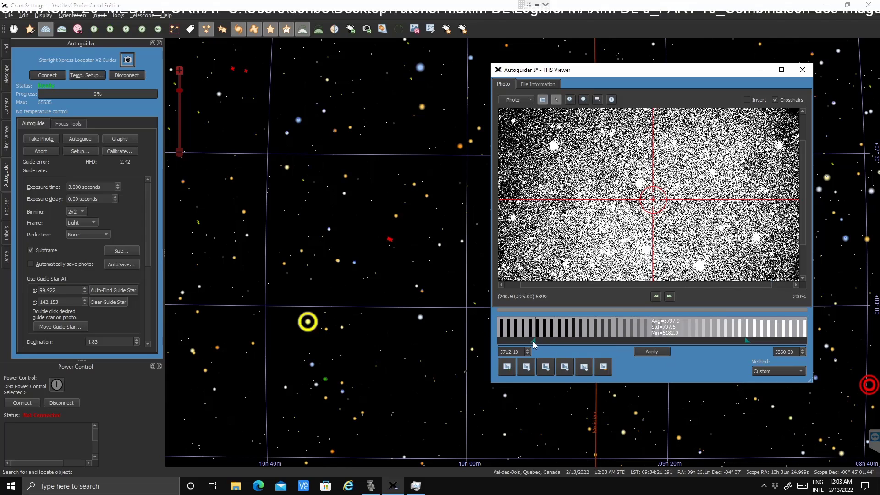
left_click(653, 352)
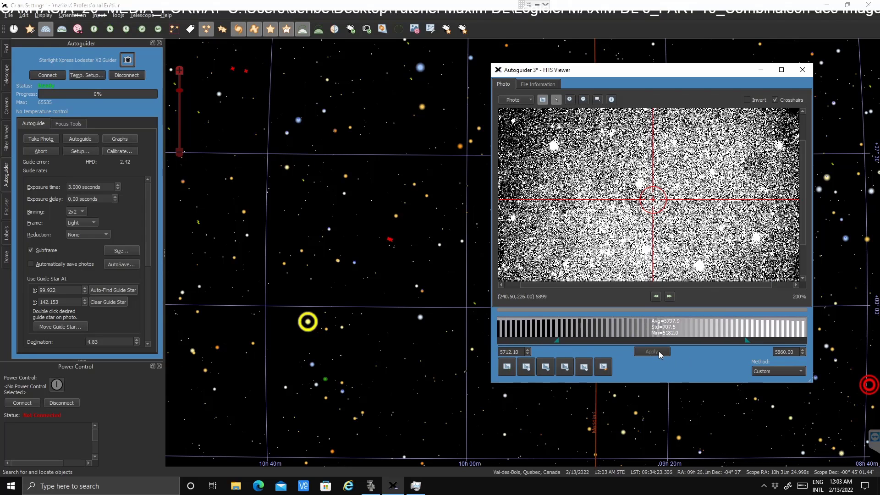
left_click_drag(754, 341, 801, 340)
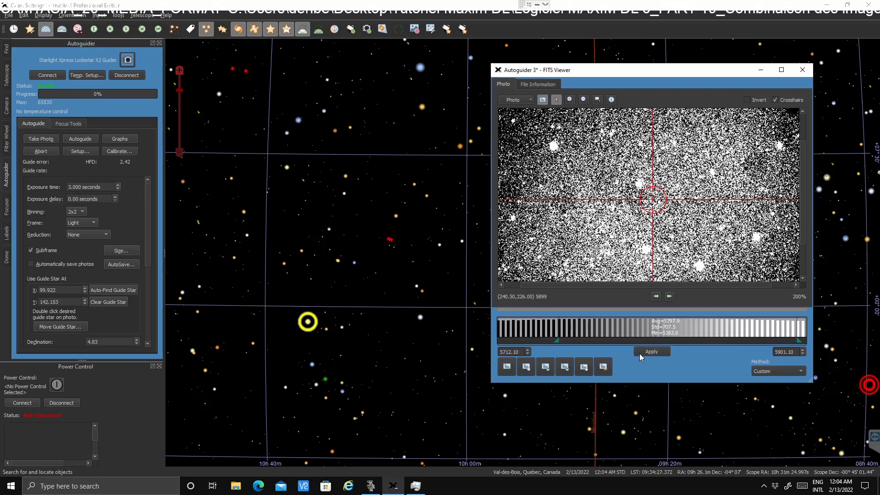
left_click(651, 352)
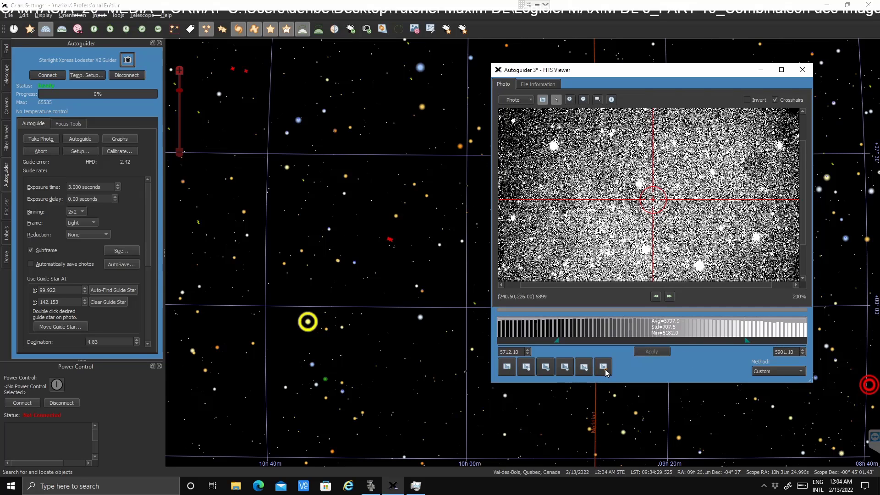
left_click(604, 367)
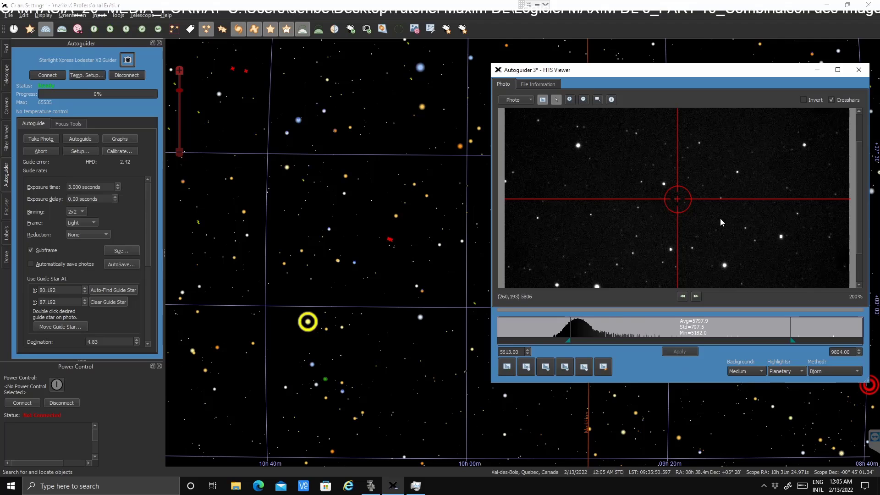
- Fit the whole guide photo at 100% and slew the telescope to the star HIP 49641 on the sky chart
scroll(720, 219, "down", 1)
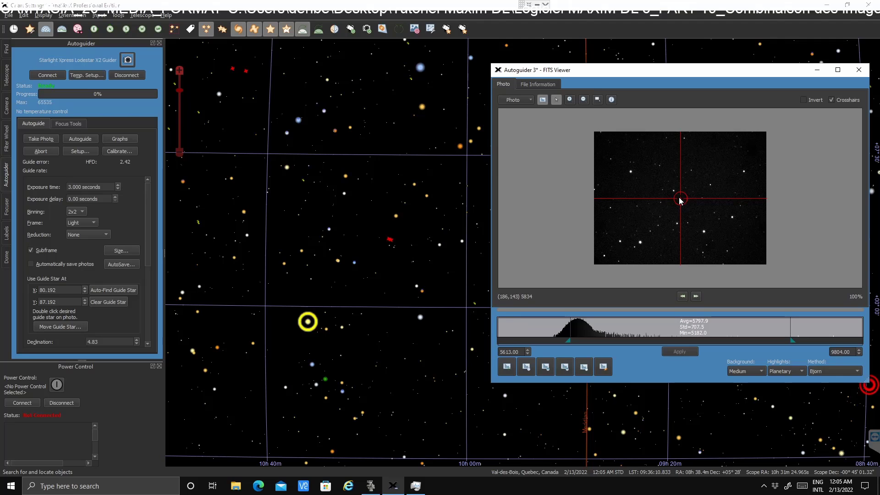
left_click(421, 320)
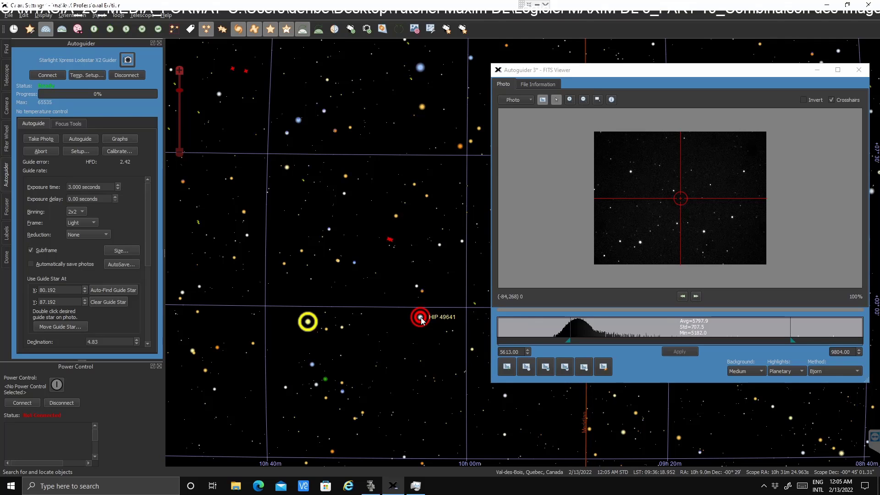
right_click(422, 320)
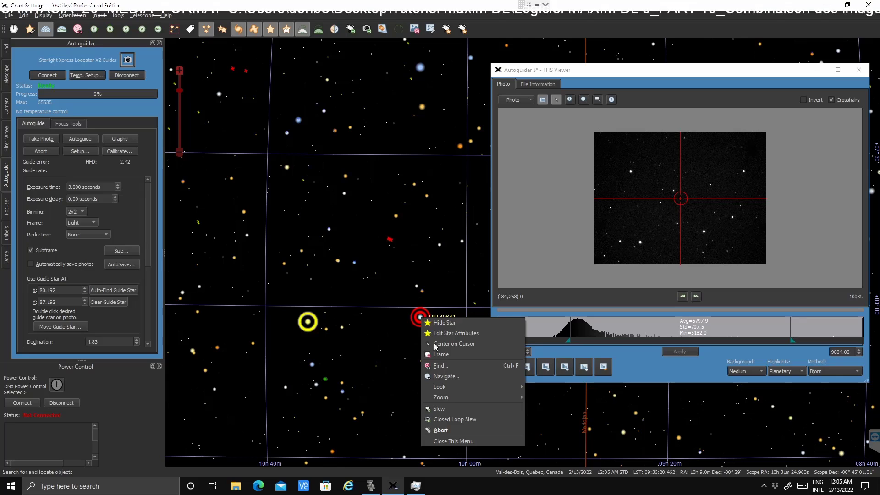
left_click(440, 409)
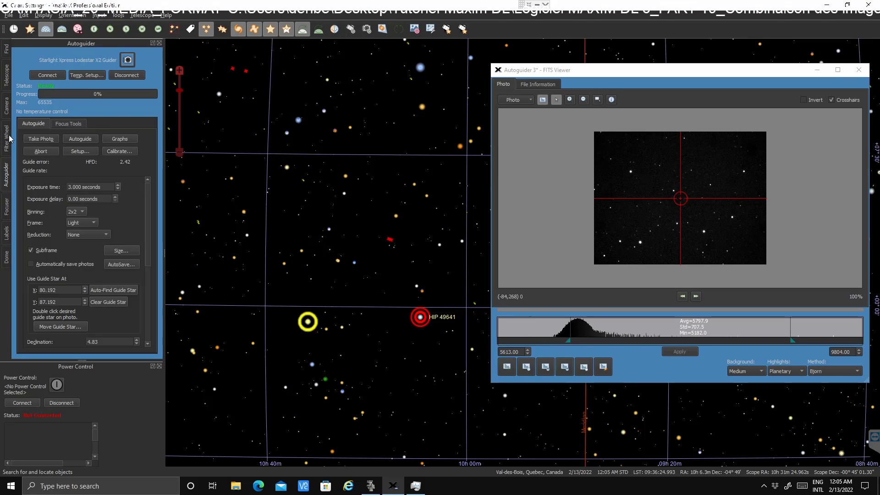
- Set the autoguider's focus photos to the full frame with a 2-second exposure and start continuous exposures
left_click(68, 125)
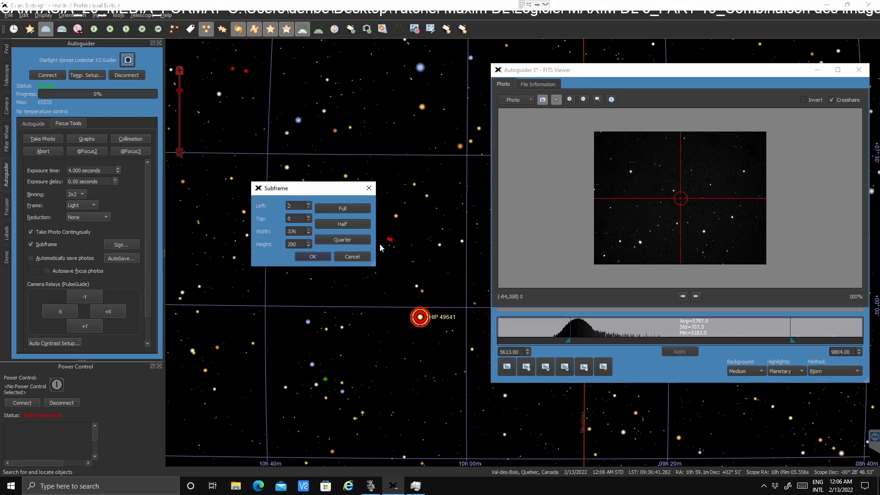
left_click(354, 208)
left_click(314, 257)
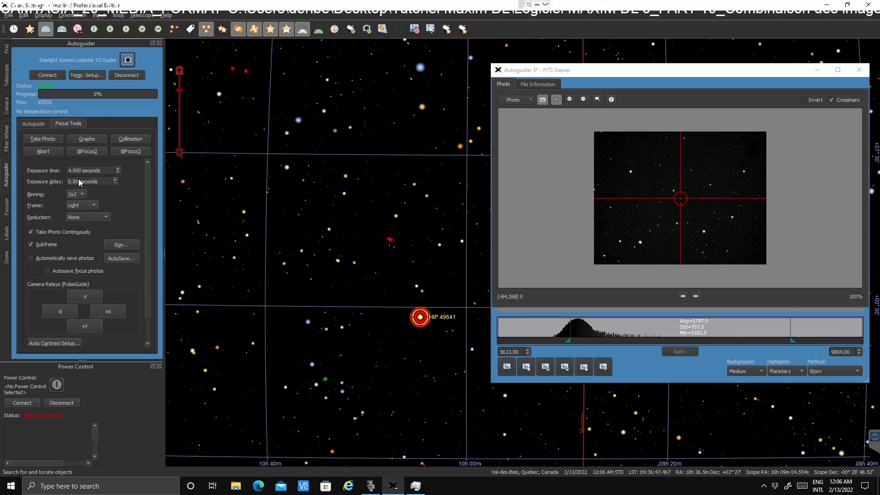
left_click(118, 172)
left_click(39, 138)
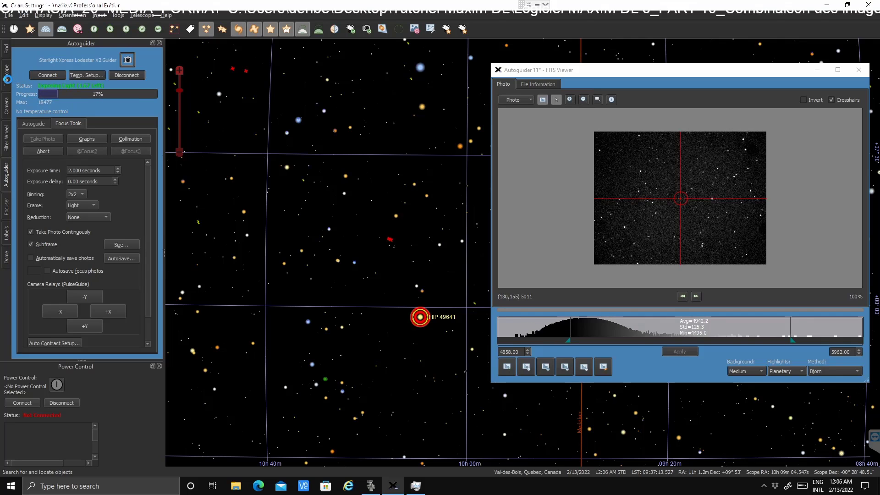
- Set the telescope's jog distance to 5 arcminutes and jog the mount left to look for the target star in the guide photos
left_click(6, 76)
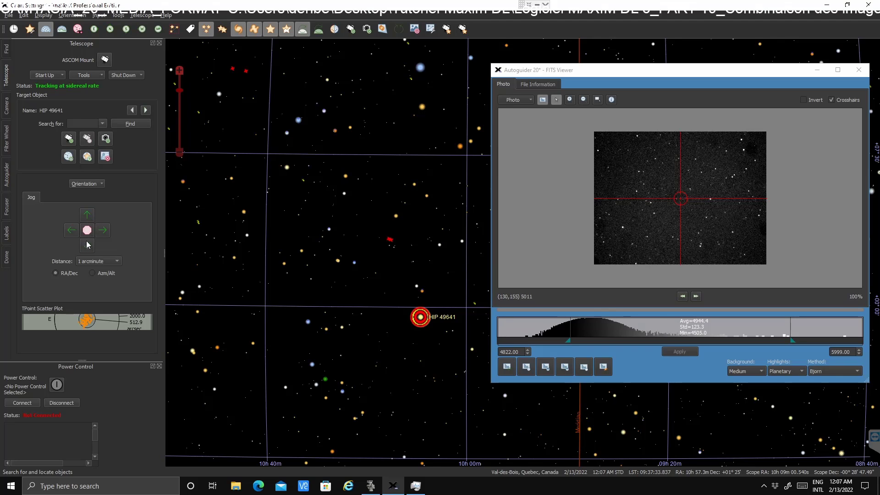
left_click(117, 260)
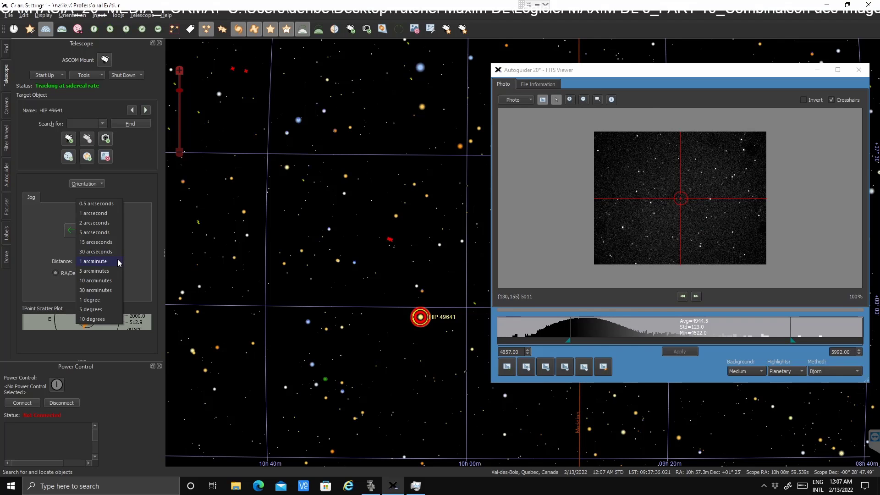
left_click(96, 271)
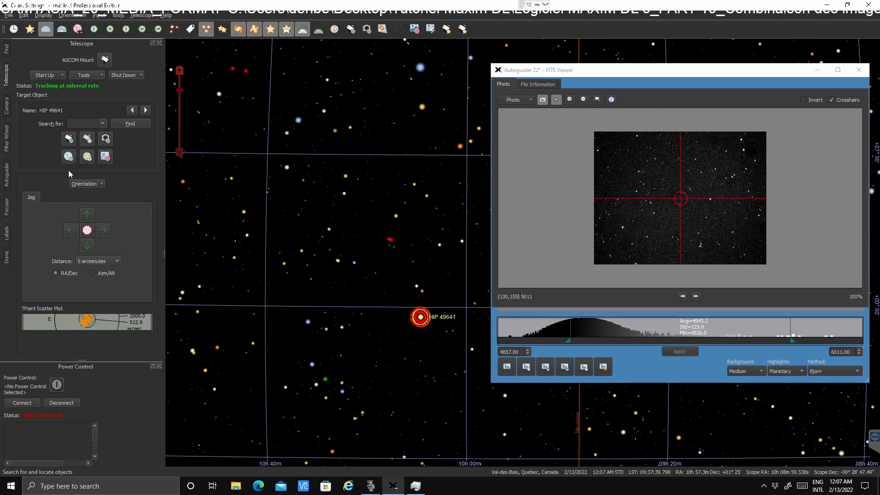
left_click(74, 234)
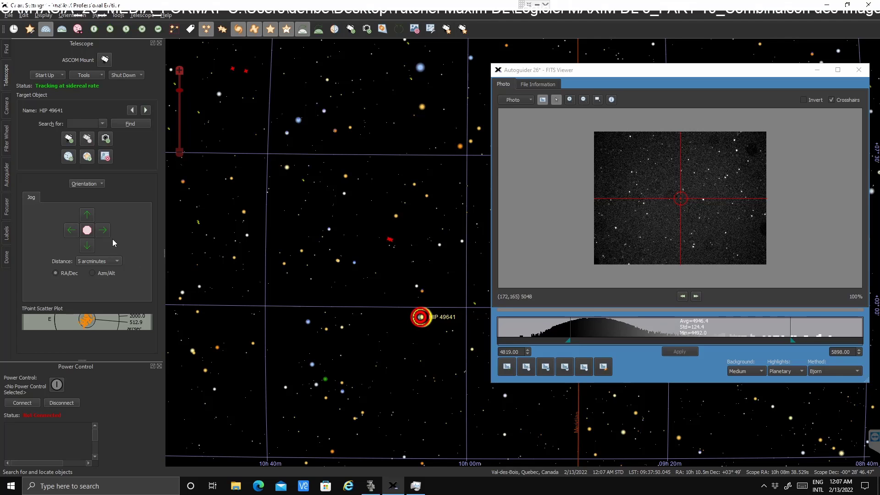
left_click(71, 235)
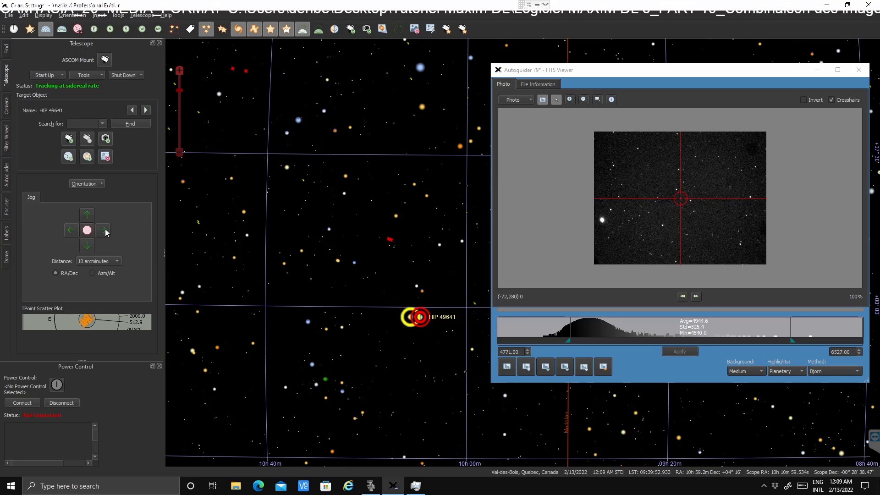
- Jog the telescope right and up in 10-arcminute moves, checking the jog orientation options in between
left_click(88, 138)
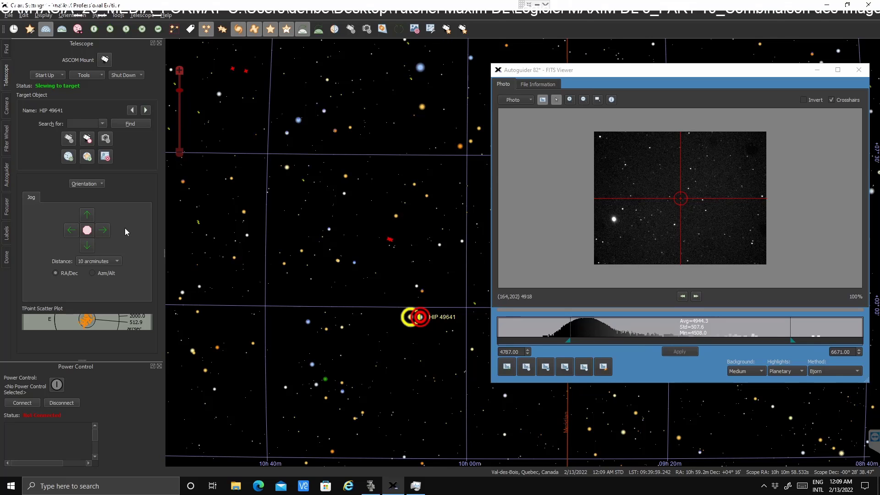
left_click(101, 233)
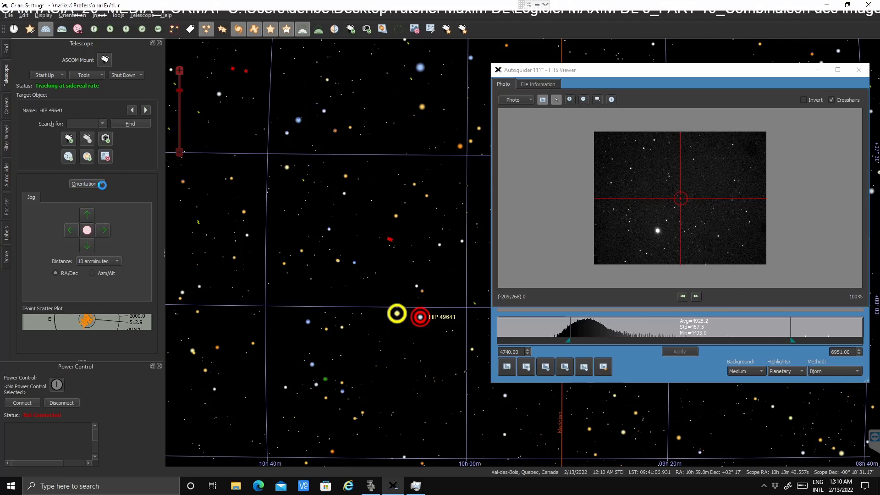
left_click(101, 184)
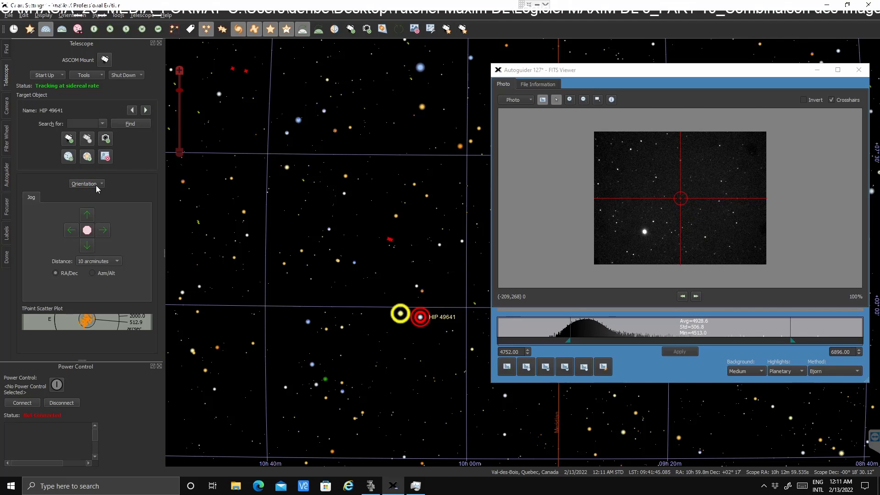
left_click(97, 186)
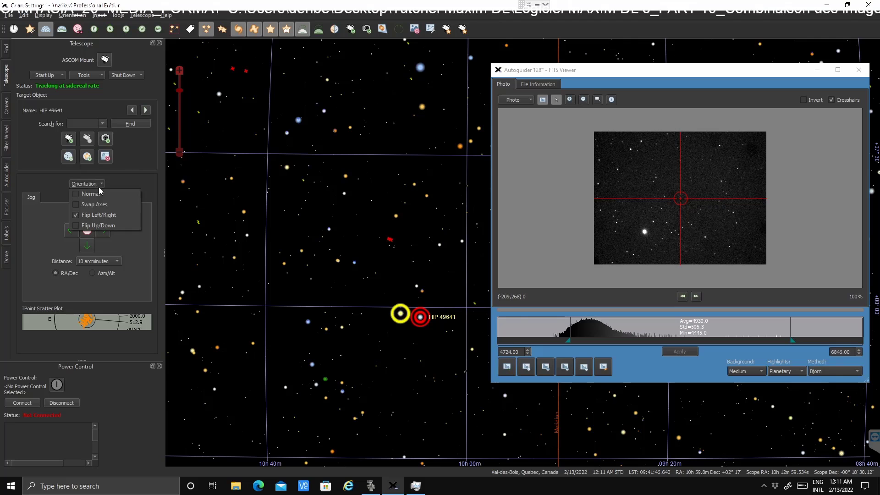
left_click(110, 236)
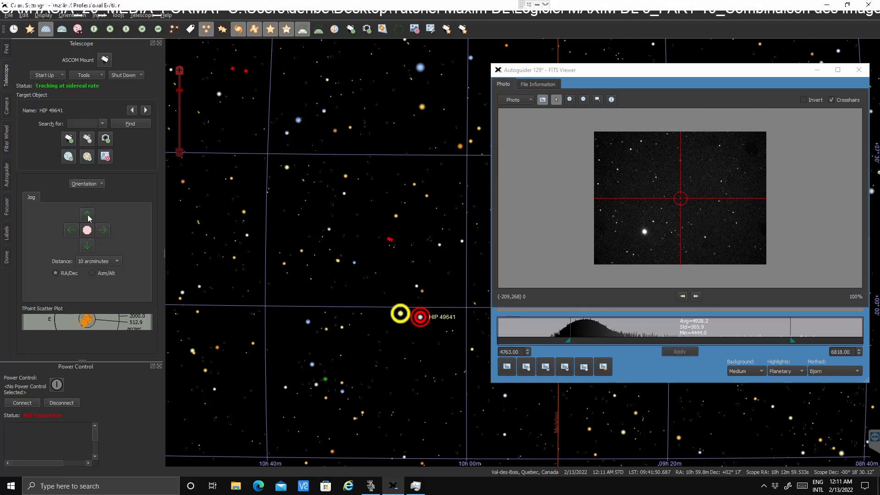
left_click(88, 217)
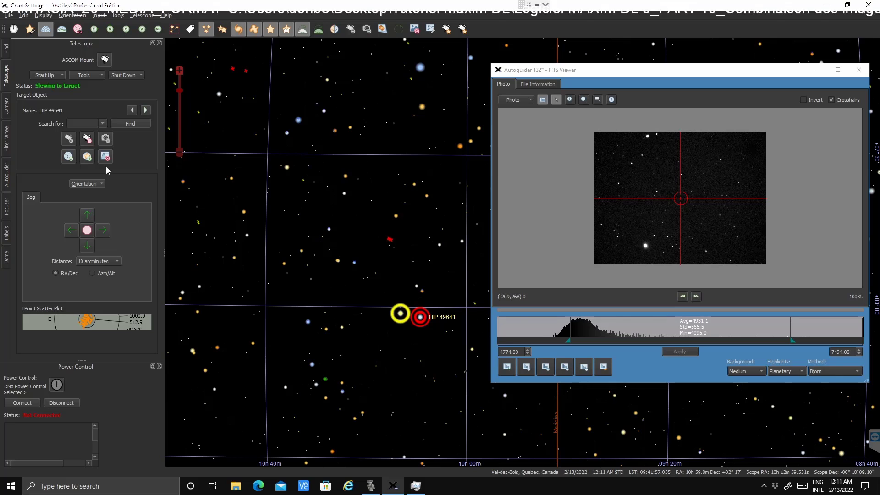
- Enable the Flip Up/Down jog orientation and jog the telescope up in 10-arcminute moves to raise the bright star
left_click(101, 185)
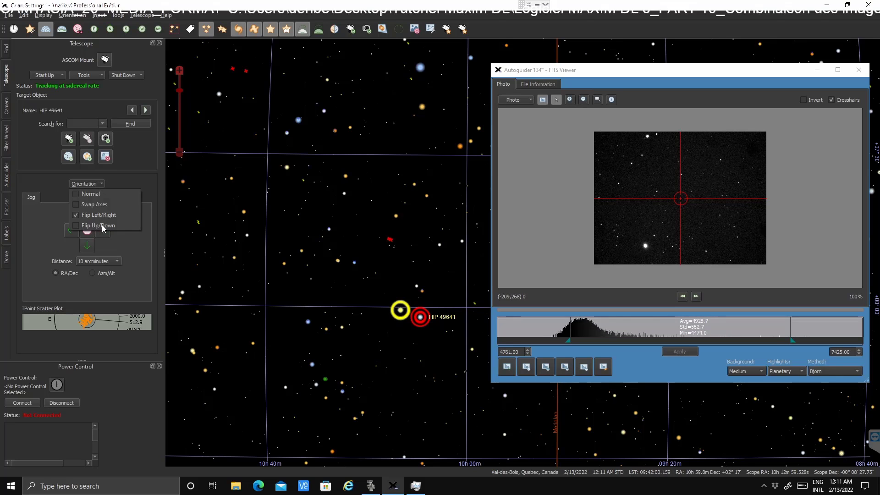
left_click(75, 226)
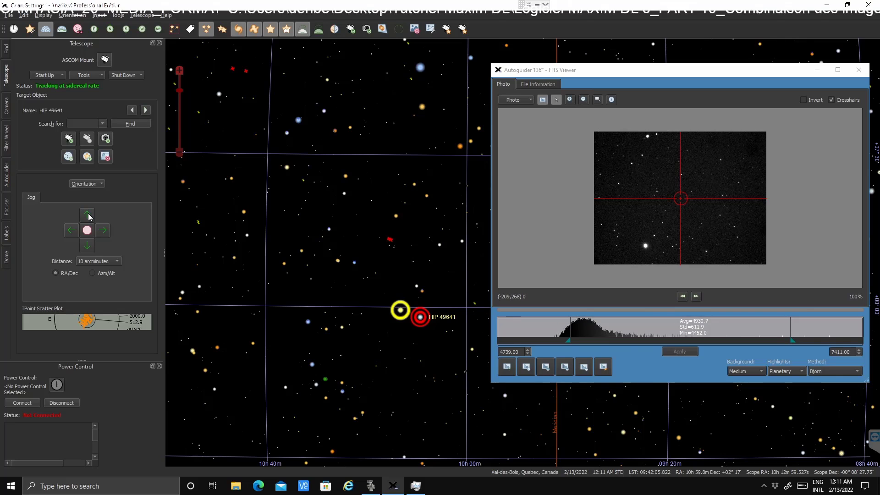
left_click(88, 215)
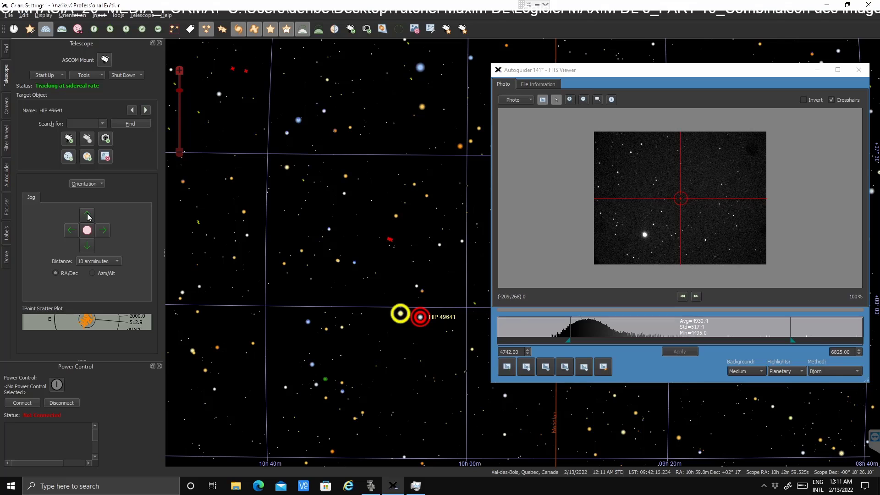
left_click(89, 217)
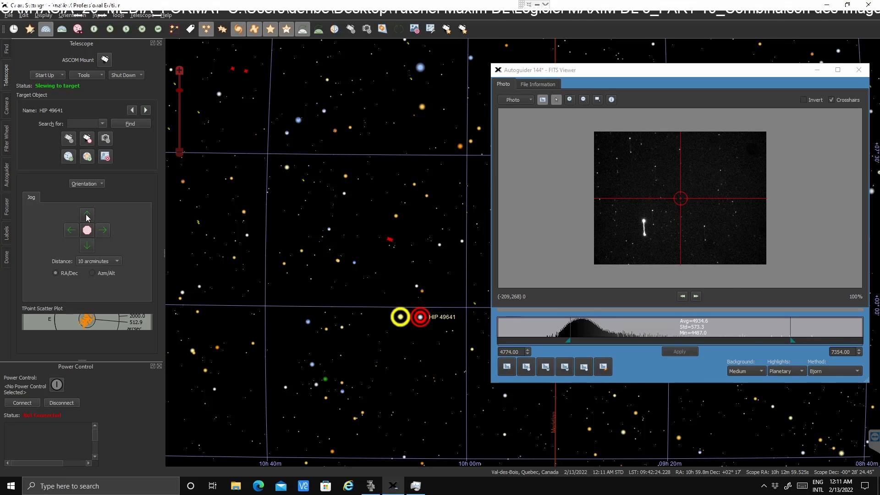
- Jog the telescope right in 10-arcminute moves to bring the bright star to the crosshairs, and check the orientation flips
left_click(103, 232)
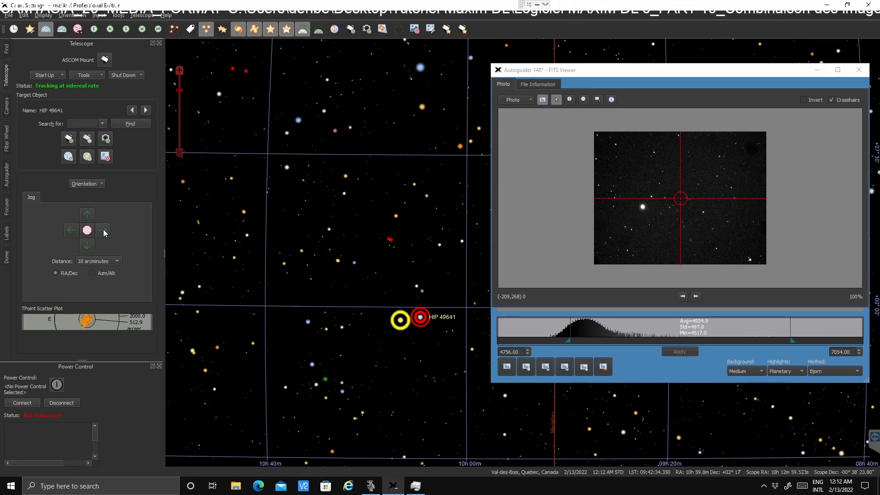
left_click(103, 232)
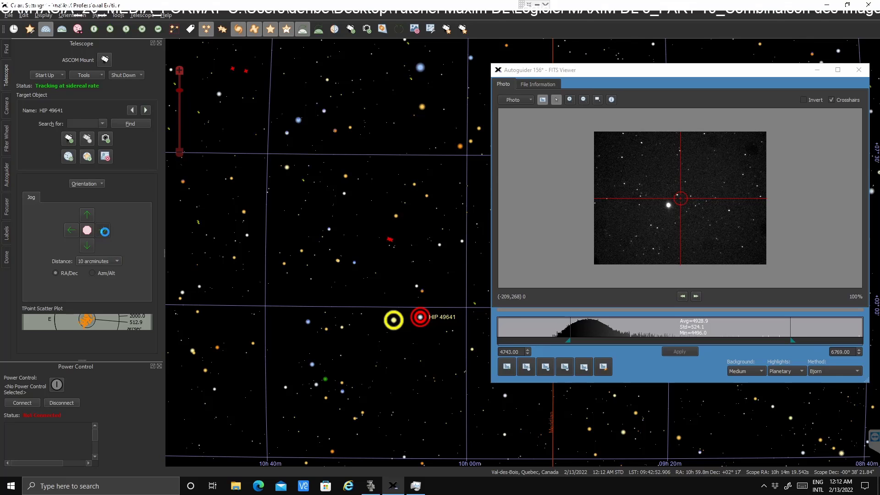
left_click(104, 230)
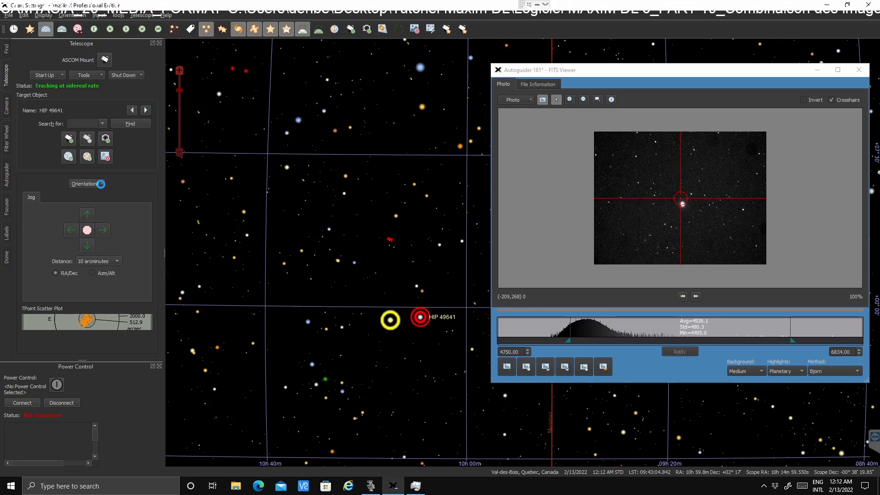
left_click(100, 184)
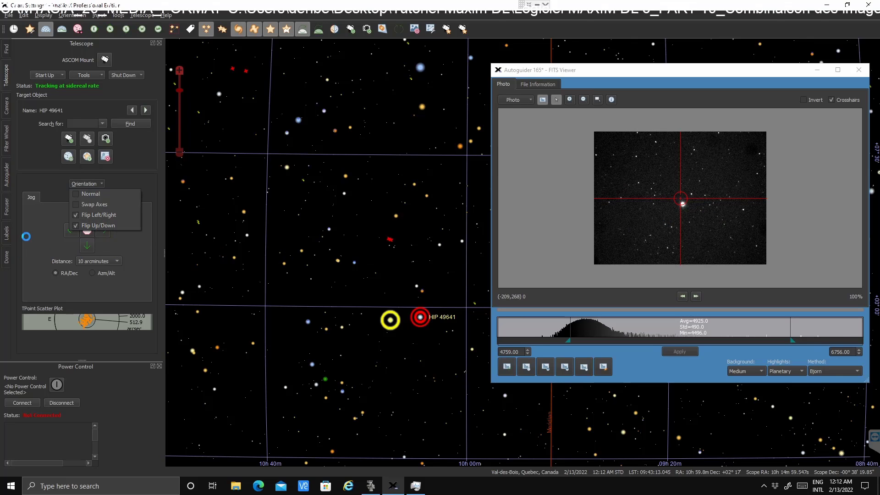
left_click(41, 180)
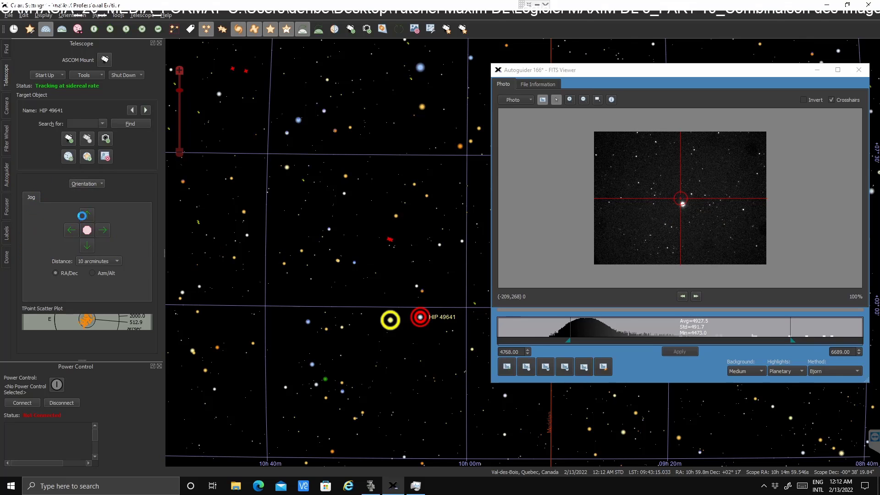
- Stop the autoguider's continuous exposures and return to its guiding settings
left_click(7, 185)
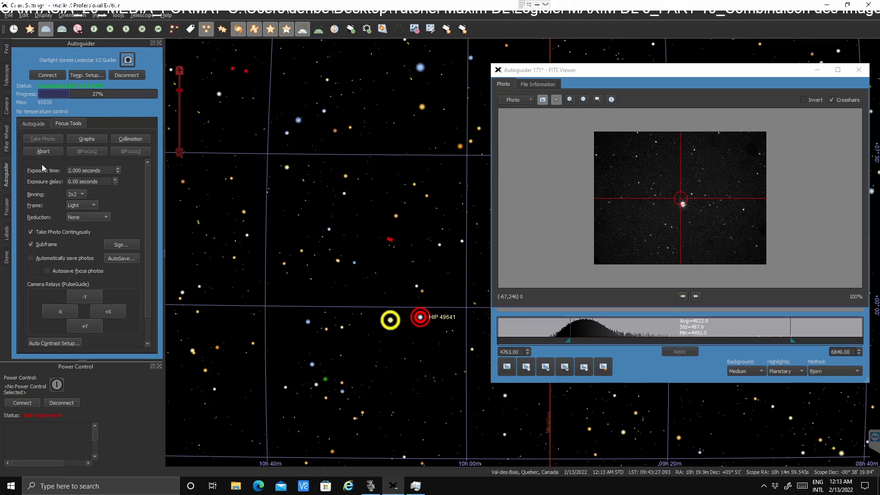
left_click(43, 152)
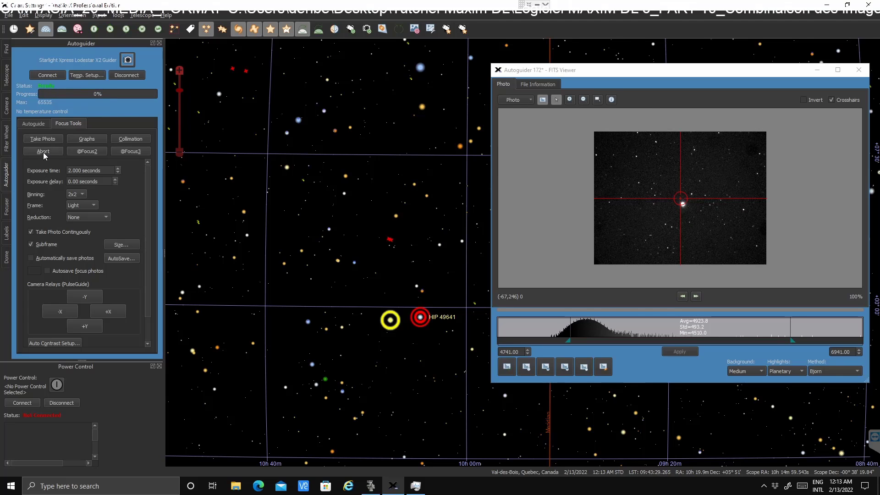
left_click(32, 124)
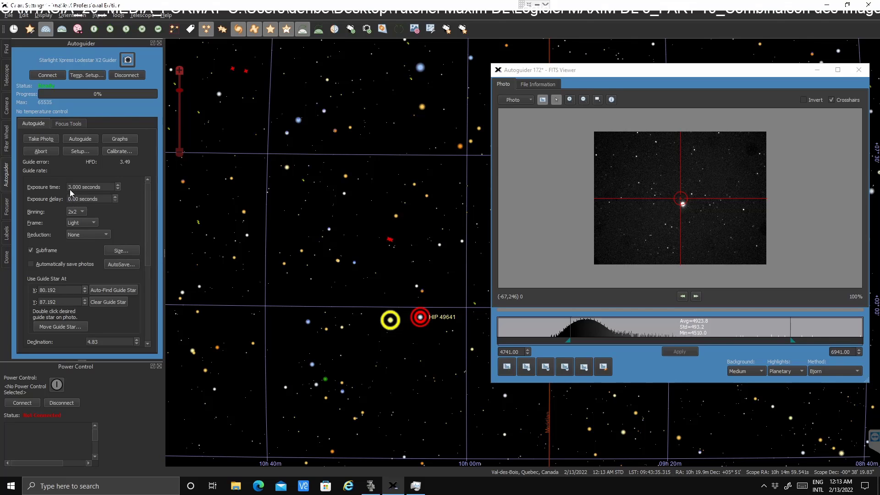
- Take a full-frame guider photo, outline a subframe around the bright star near the crosshairs, and photograph only that area
left_click(41, 137)
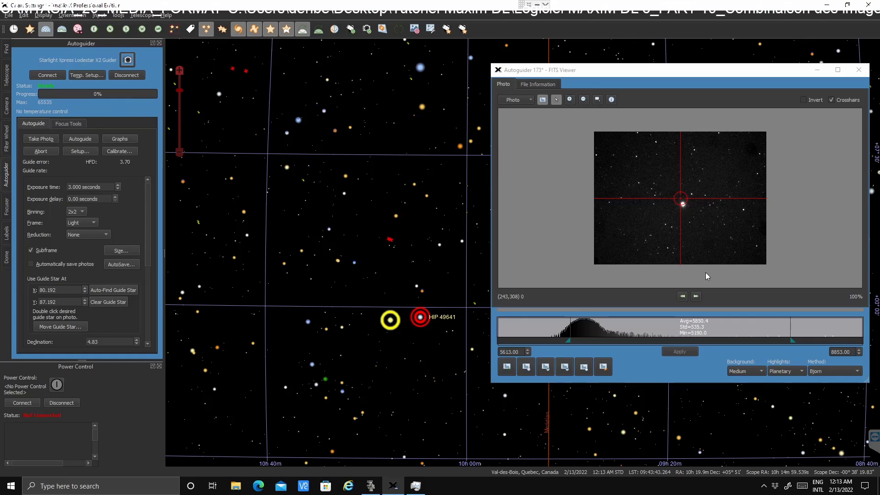
left_click(598, 98)
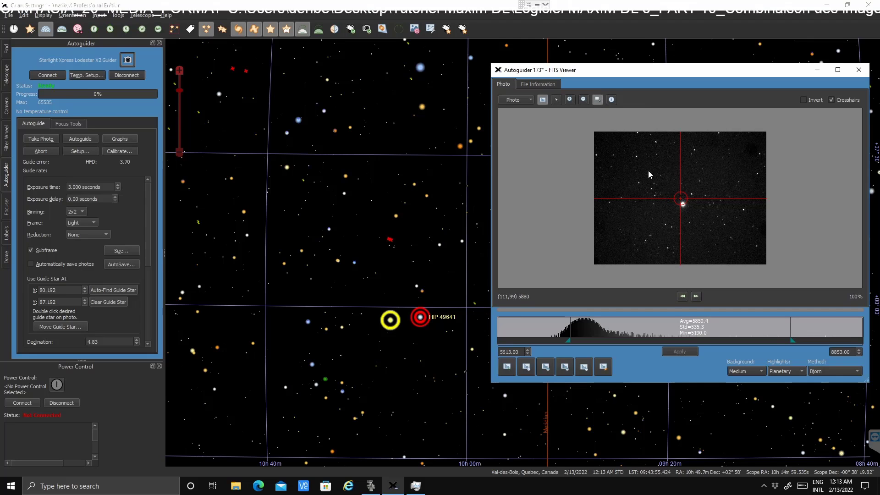
left_click_drag(649, 171, 694, 237)
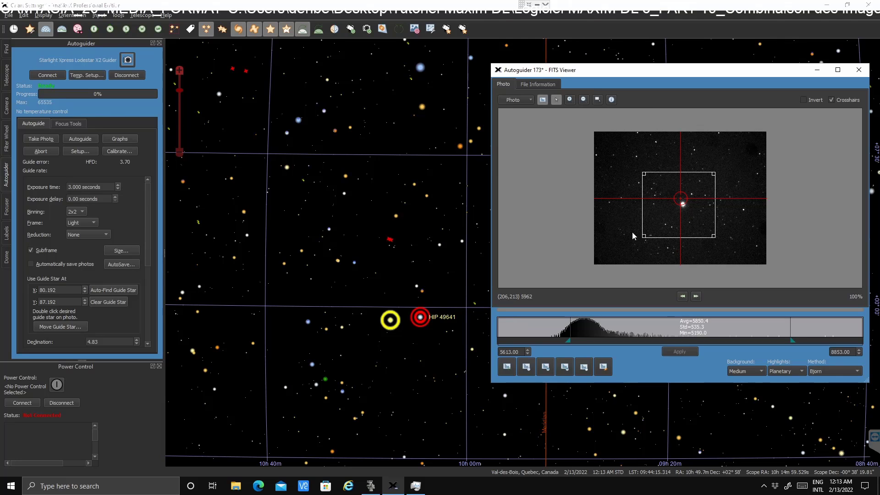
left_click(32, 140)
left_click(28, 139)
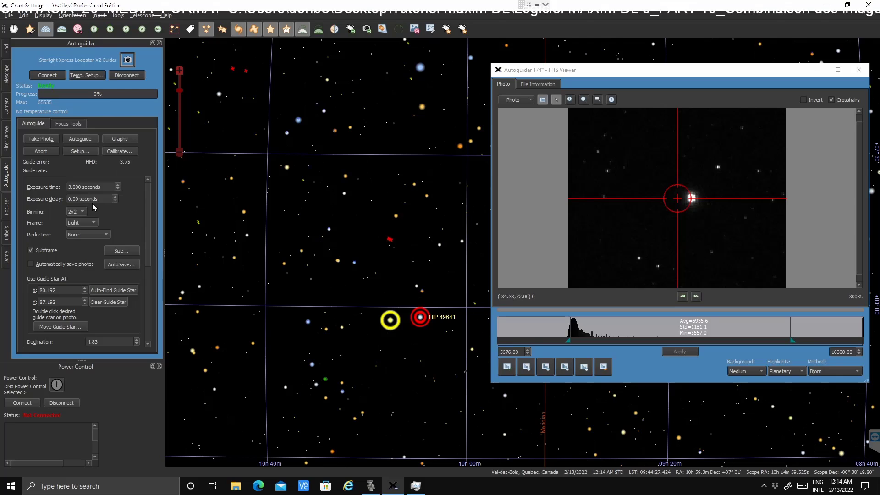
- Review the autoguider calibration results and relay settings in the Autoguide Setup, and accept the setup
left_click(76, 151)
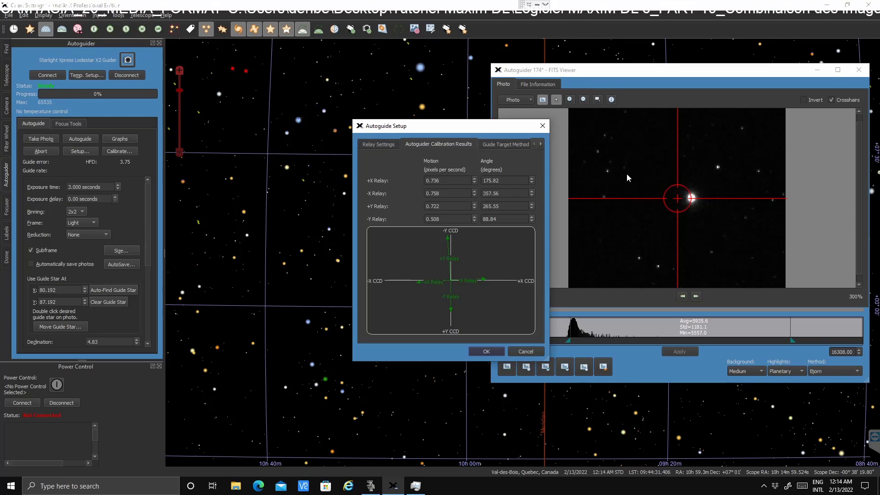
left_click(380, 144)
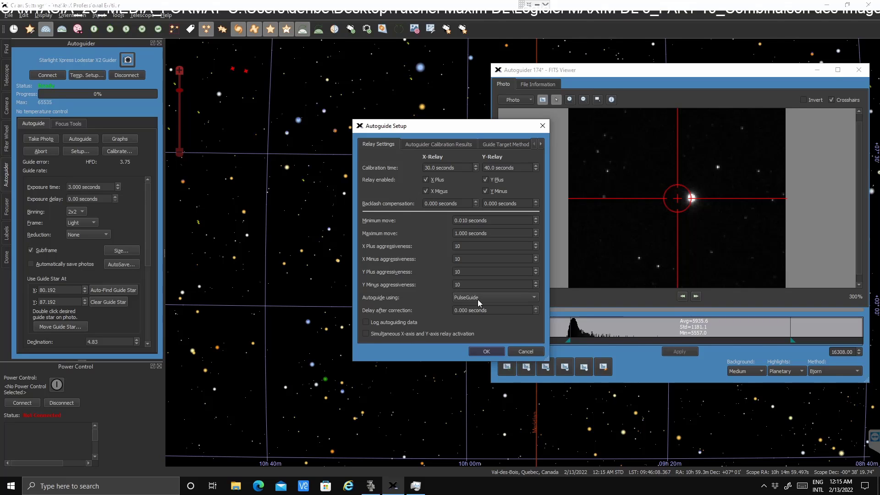
left_click(487, 351)
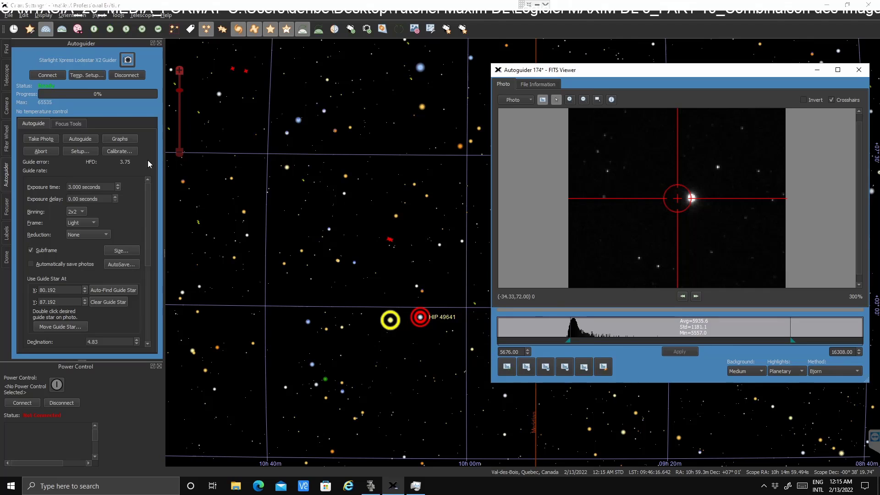
- Take a fresh subframe photo, hide the crosshairs, and select the bright star as the guide star
left_click(46, 138)
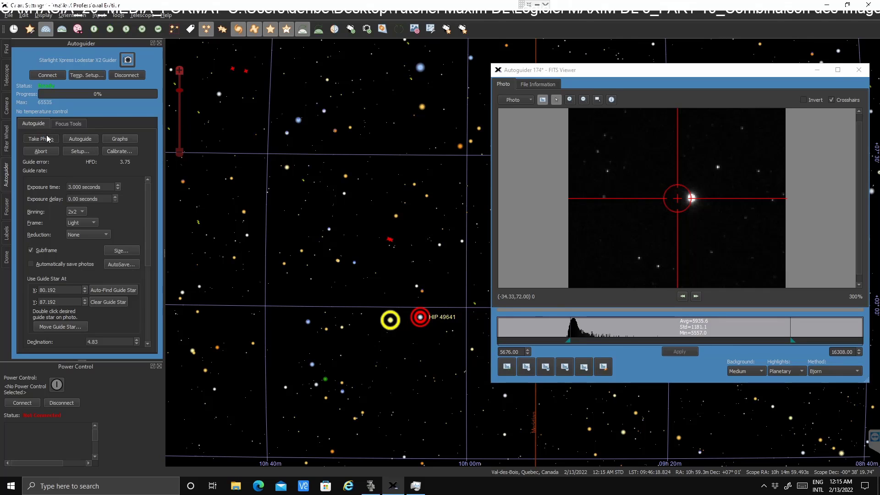
left_click(46, 137)
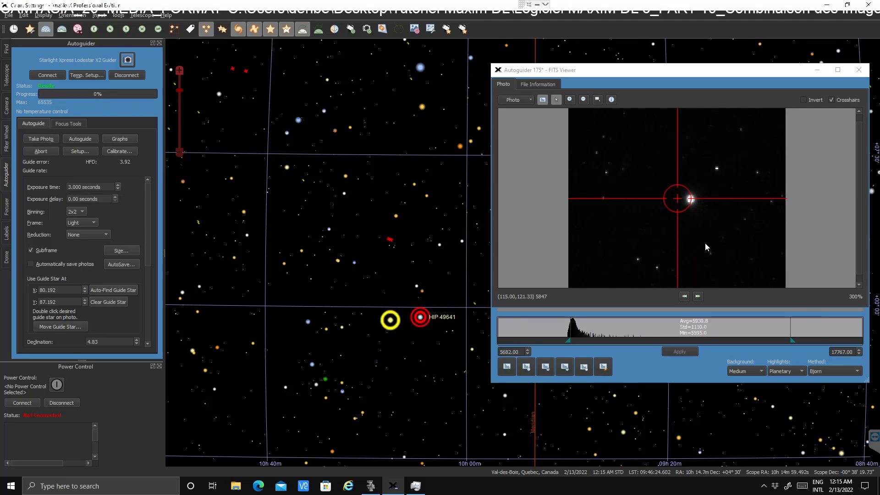
left_click(831, 101)
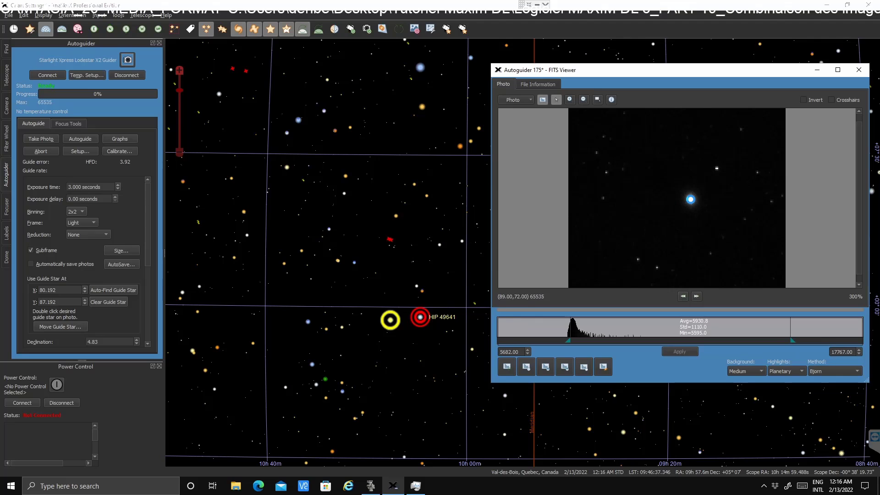
double_click(690, 199)
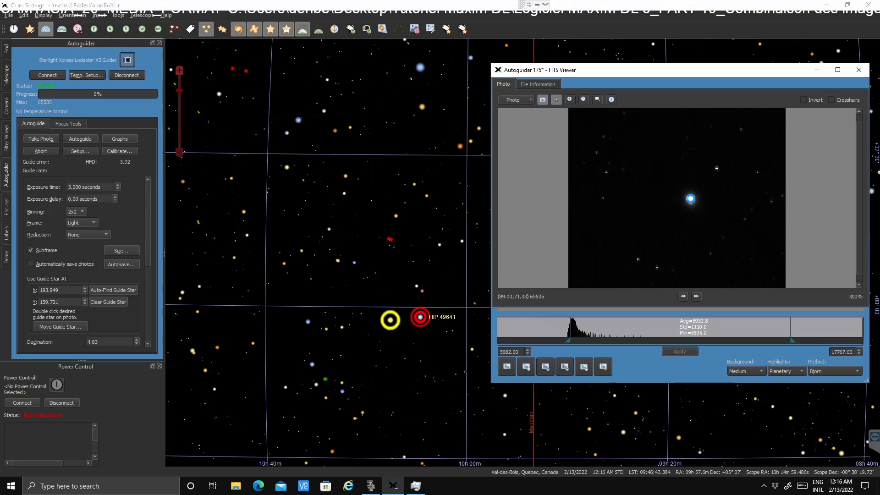
double_click(690, 198)
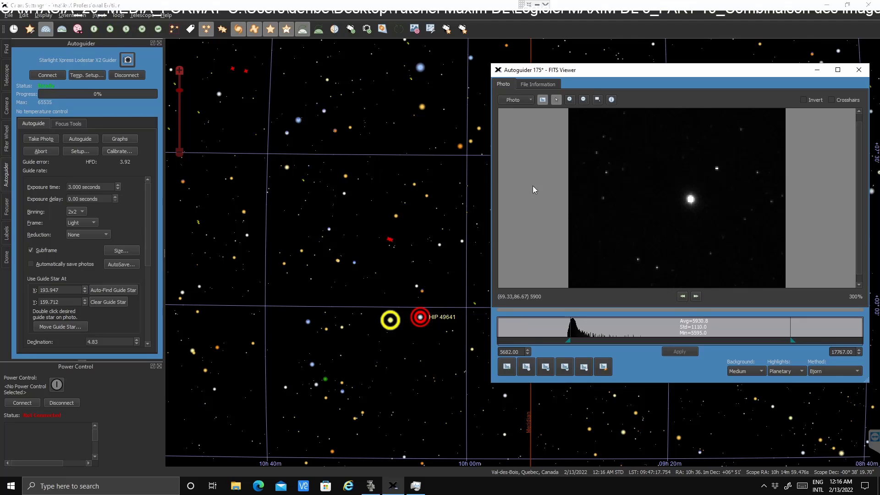
- Calibrate the autoguider using PulseGuide with 30 seconds for the X relay and 40 seconds for the Y relay, and accept the calibration
left_click(113, 153)
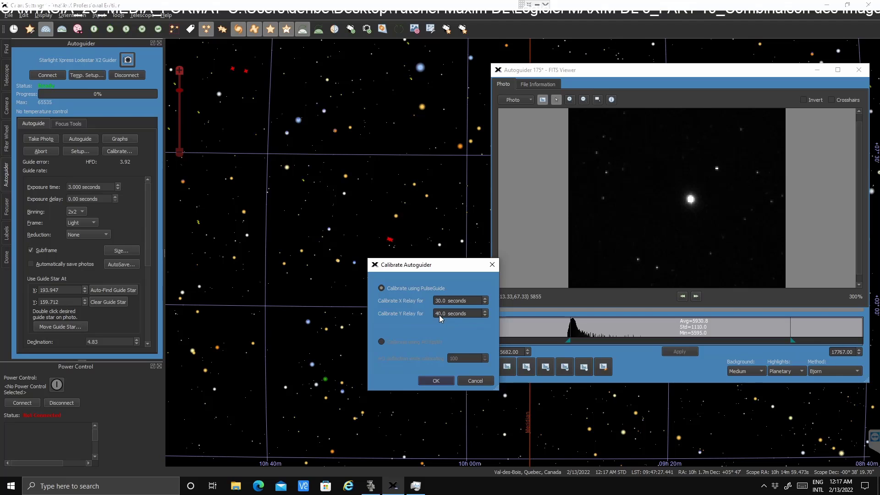
left_click(428, 381)
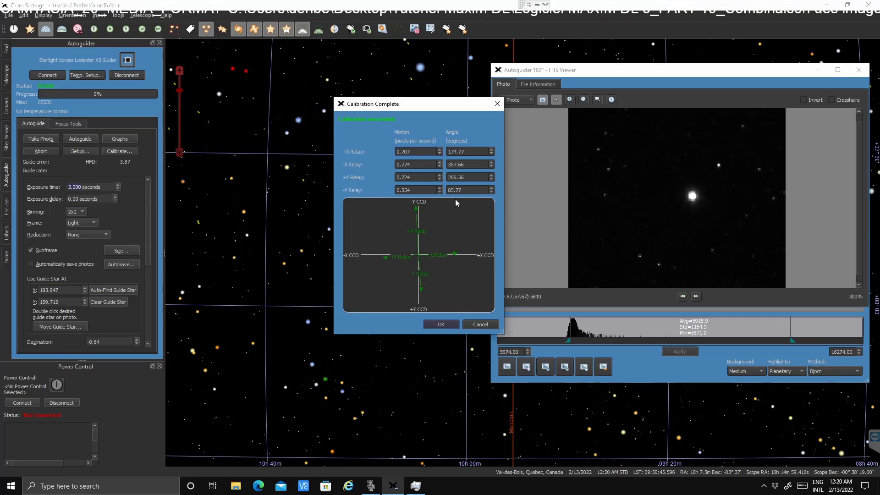
left_click(439, 324)
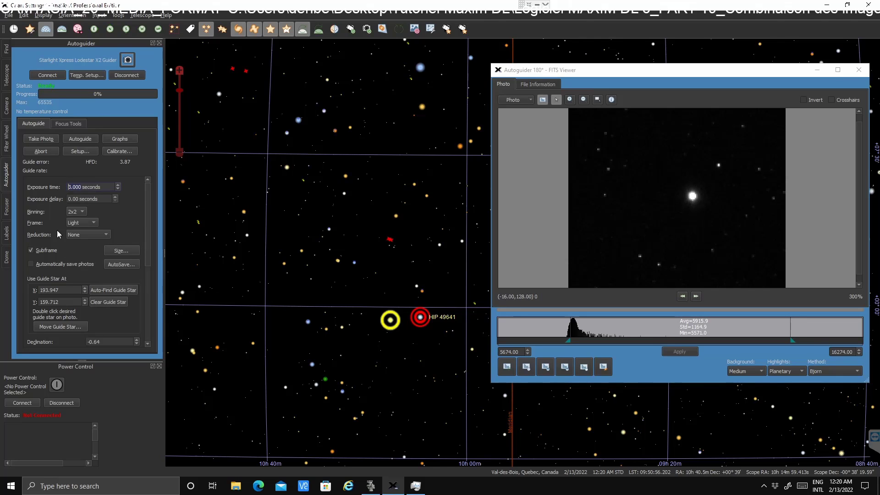
- Reset the autoguider's subframe to the full frame
left_click(119, 252)
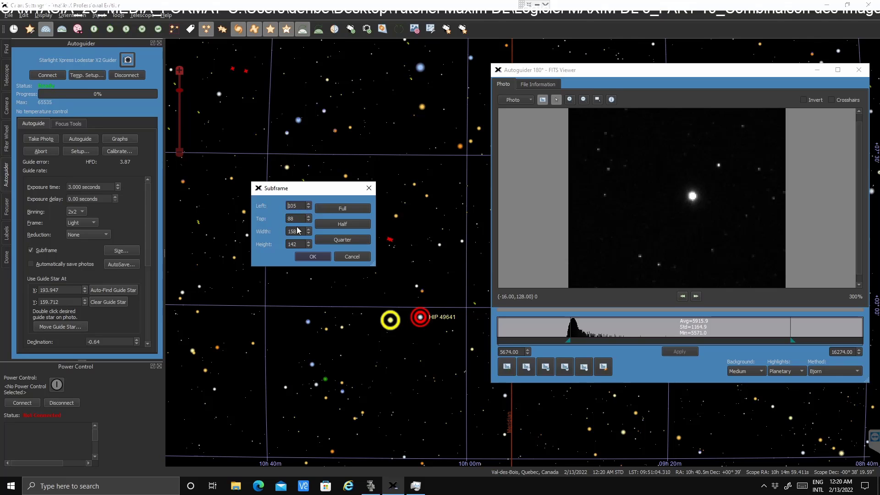
left_click(344, 209)
left_click(312, 258)
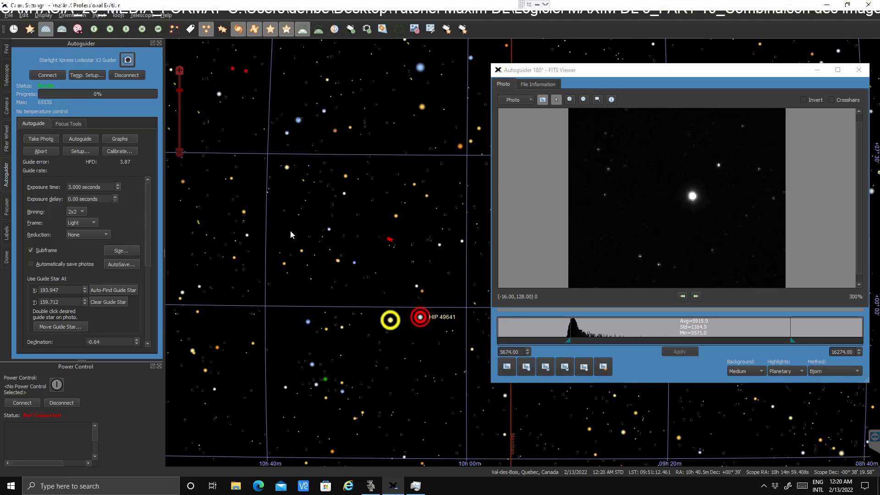
- Take a full-frame guider photo, select the bright star as the guide star, and start autoguiding
left_click(37, 138)
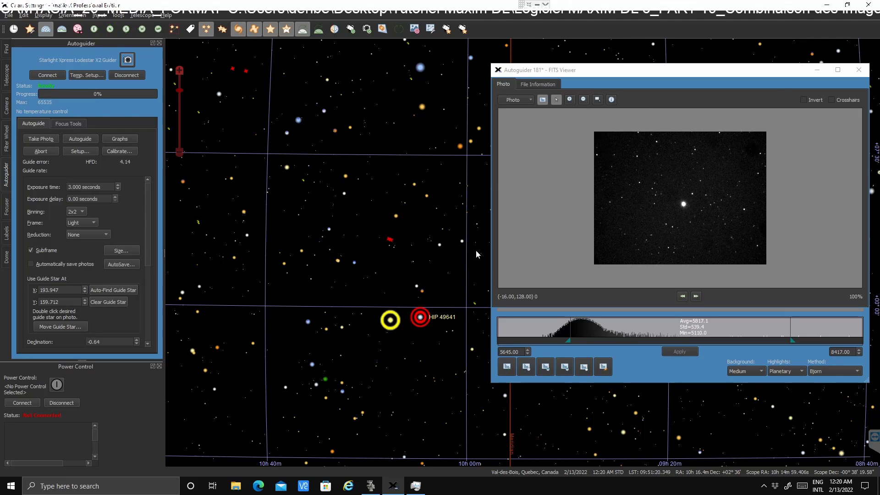
double_click(682, 205)
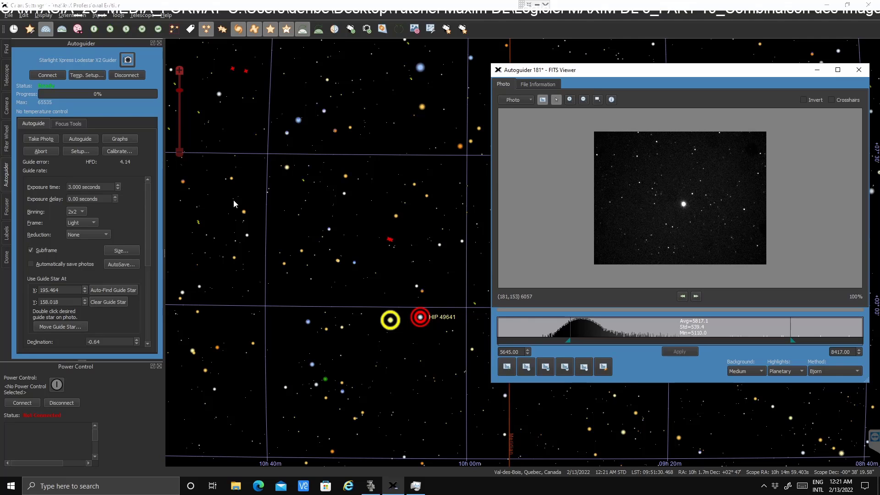
left_click(85, 142)
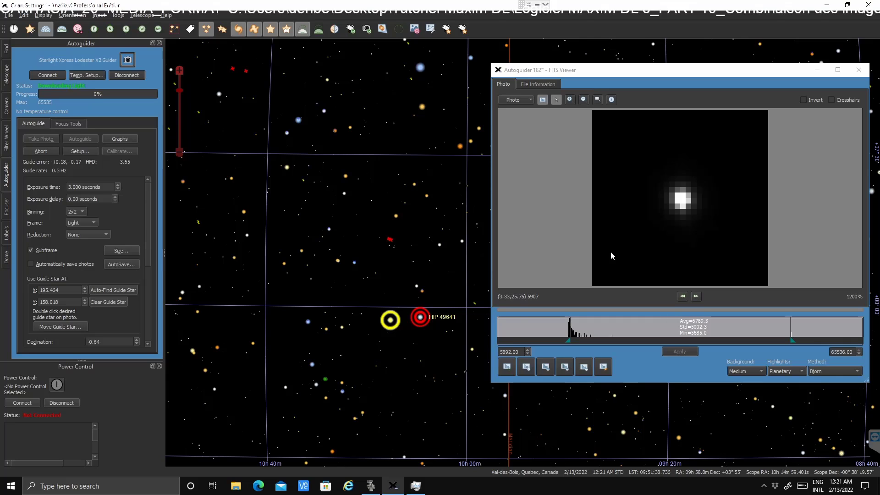
- Show the crosshairs over the guide star photo and place the autoguiding graphs beside the photo viewer
left_click(831, 100)
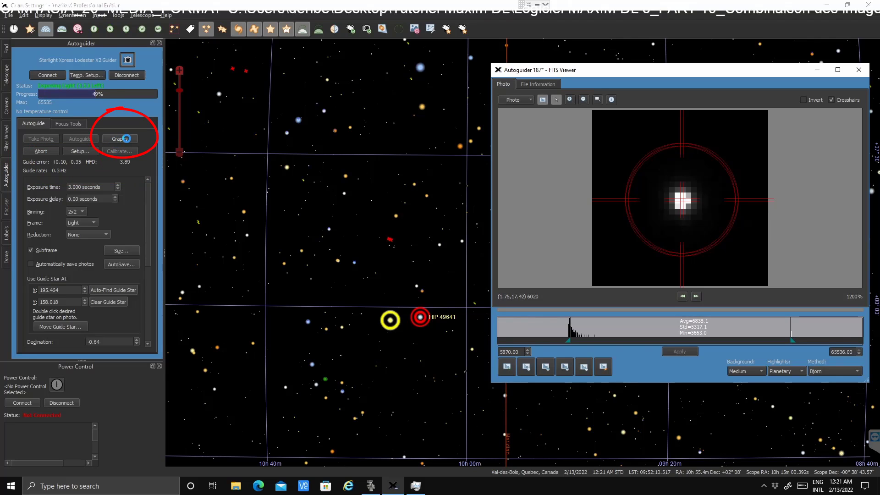
left_click(120, 138)
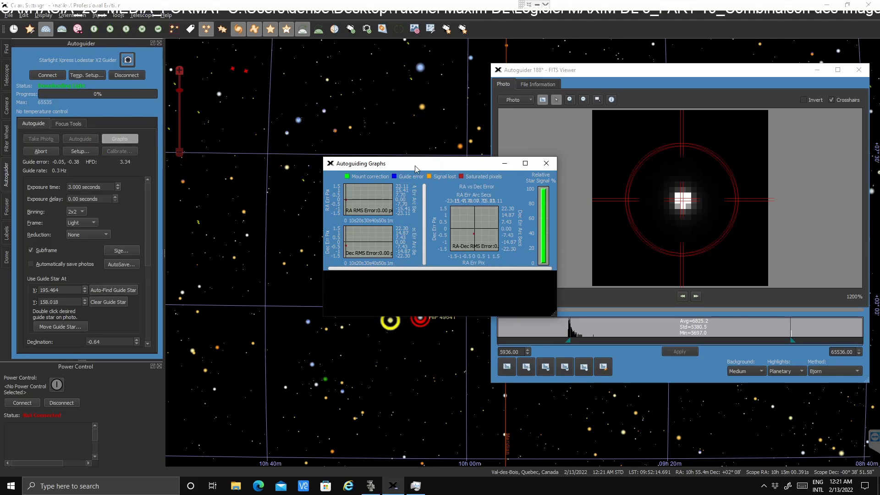
left_click_drag(434, 164, 318, 155)
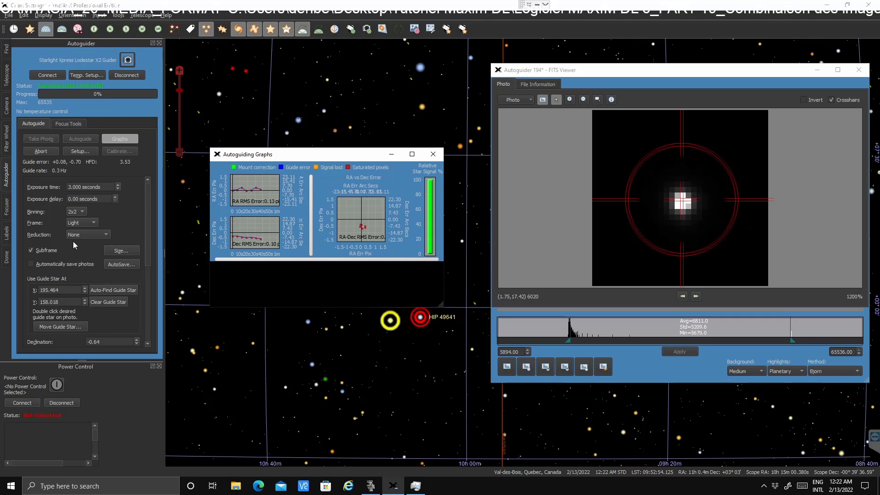
- Examine the autoguider's reduction and track box size choices and its remaining settings down to the camera relays
left_click(109, 235)
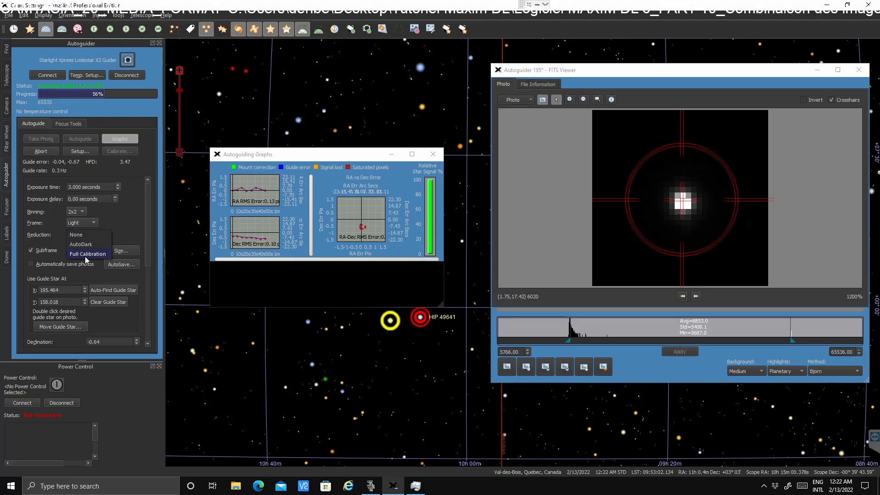
left_click(129, 230)
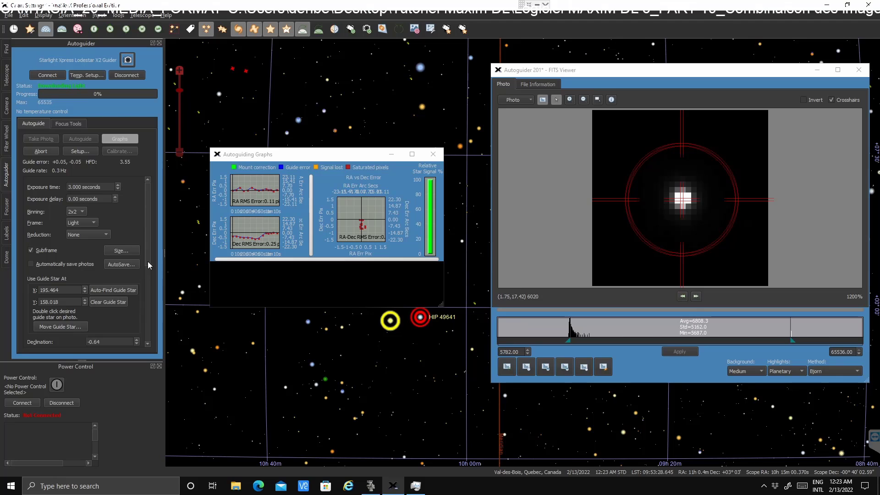
scroll(148, 287, "down", 5)
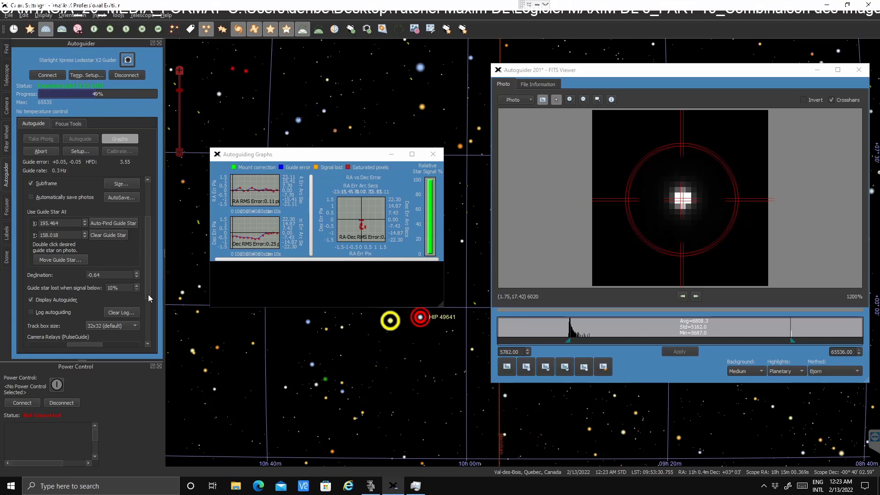
scroll(148, 301, "down", 1)
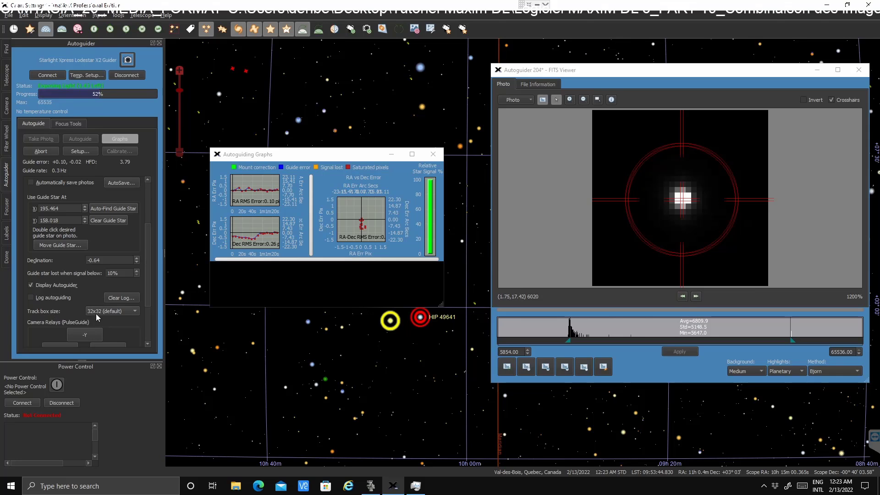
left_click(133, 309)
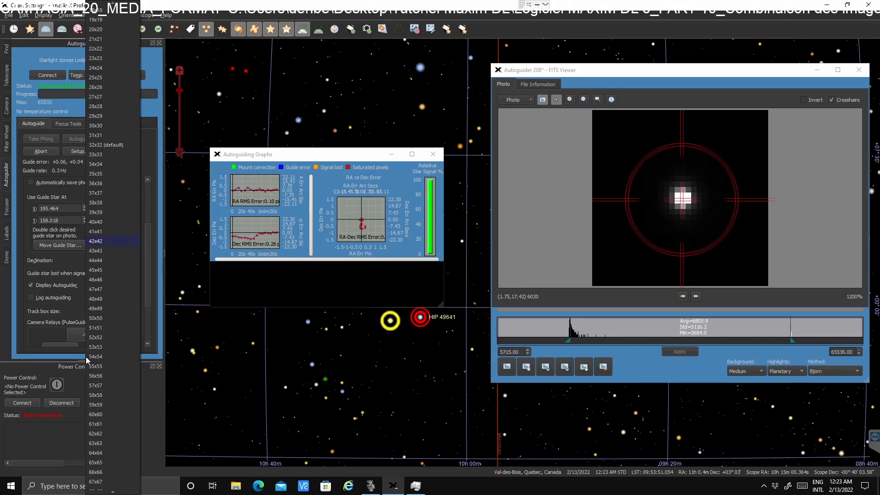
left_click(23, 337)
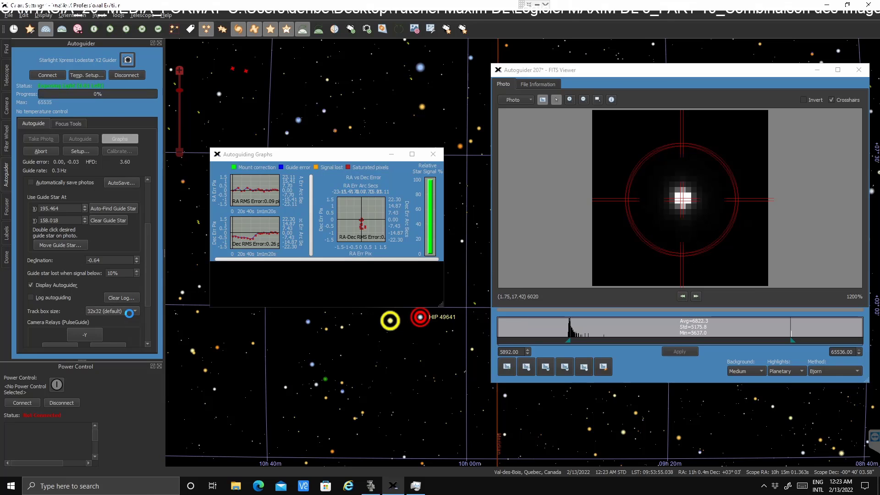
left_click_drag(151, 285, 151, 333)
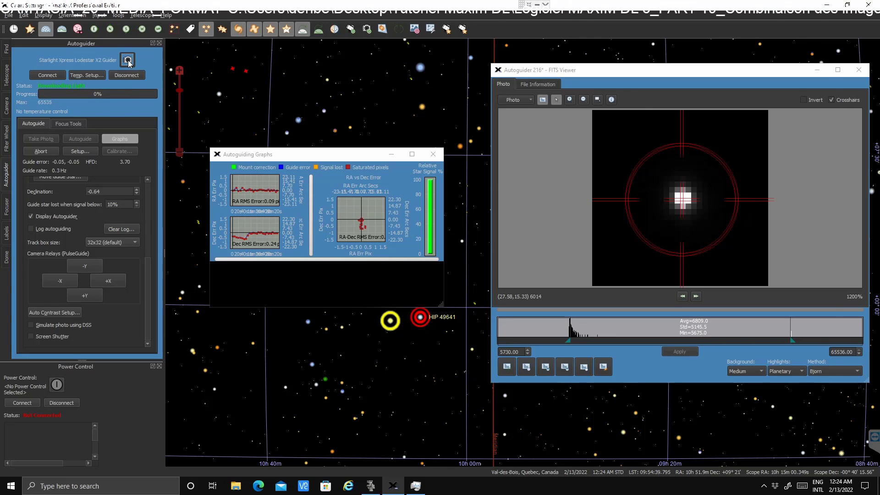
- Disable Auto-reverse X for GEMs in the guider camera's preferences and check the Reverse X option among the autoguide settings
left_click(127, 61)
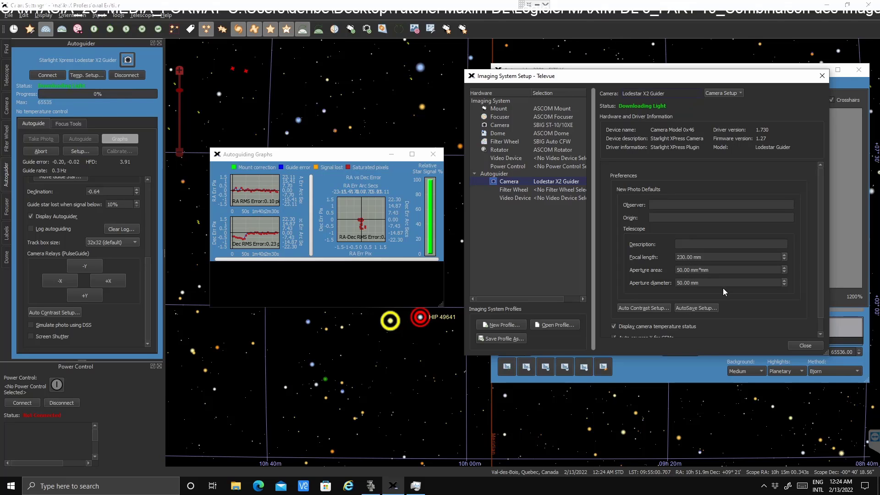
scroll(794, 277, "down", 1)
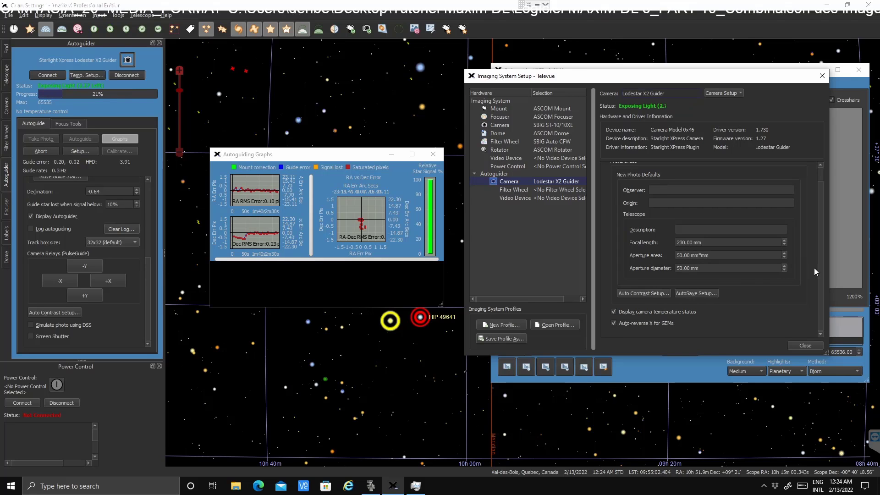
left_click(615, 324)
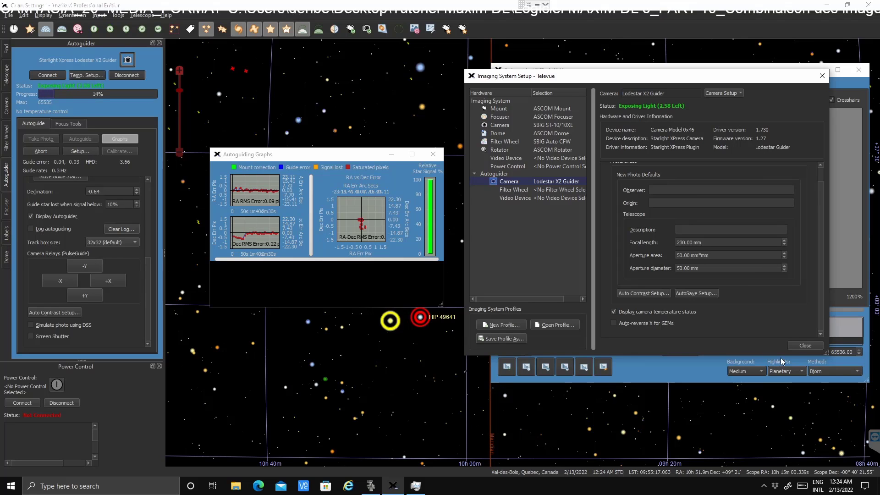
left_click(798, 346)
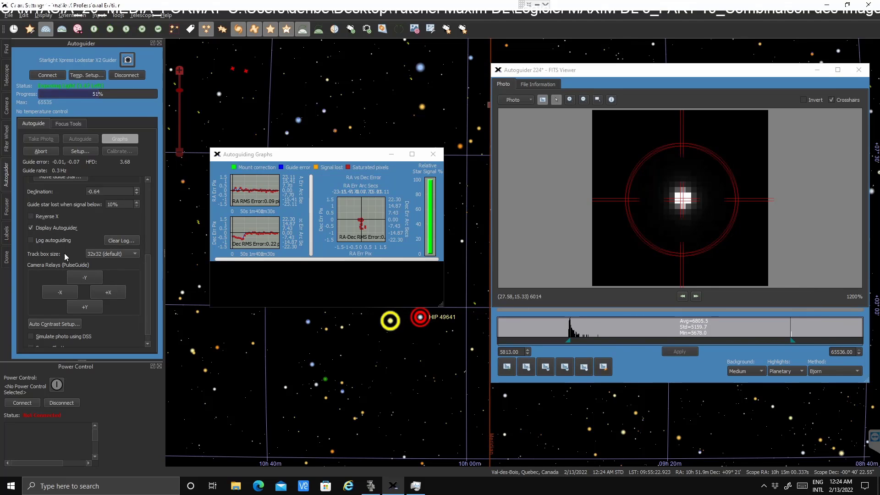
scroll(66, 257, "down", 1)
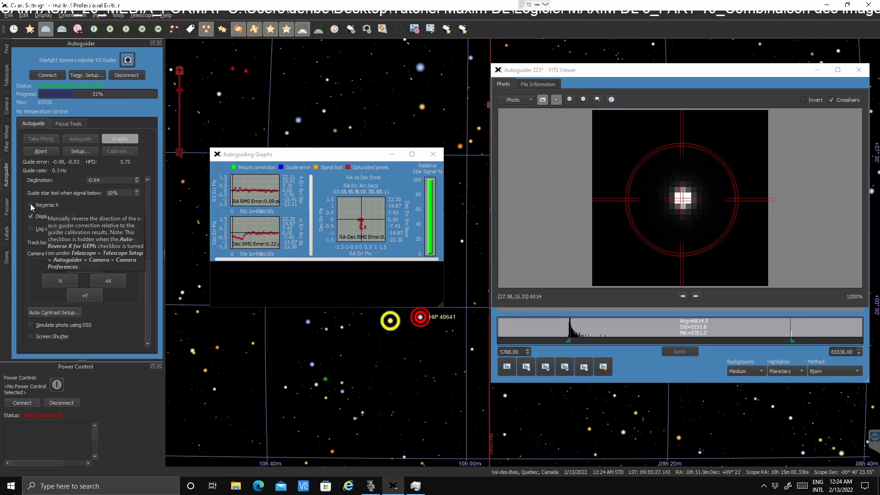
- Try the autoguider's Reverse X option by turning it on and off twice
left_click(31, 205)
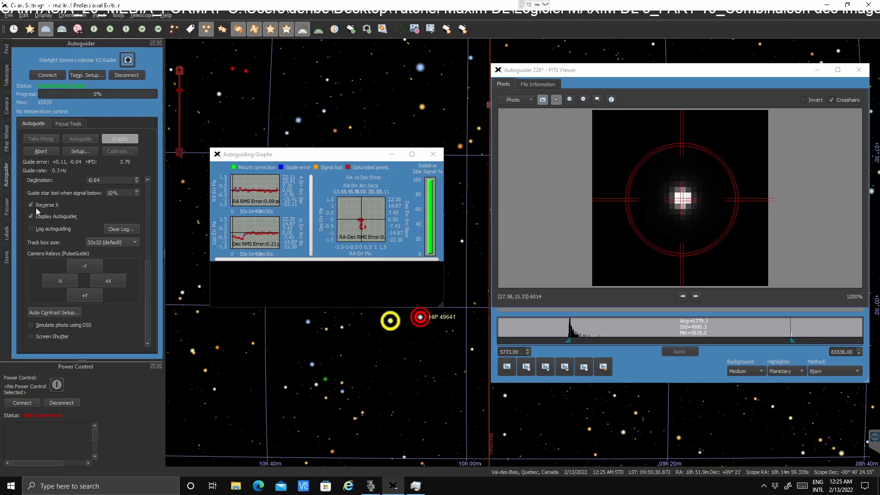
left_click(33, 205)
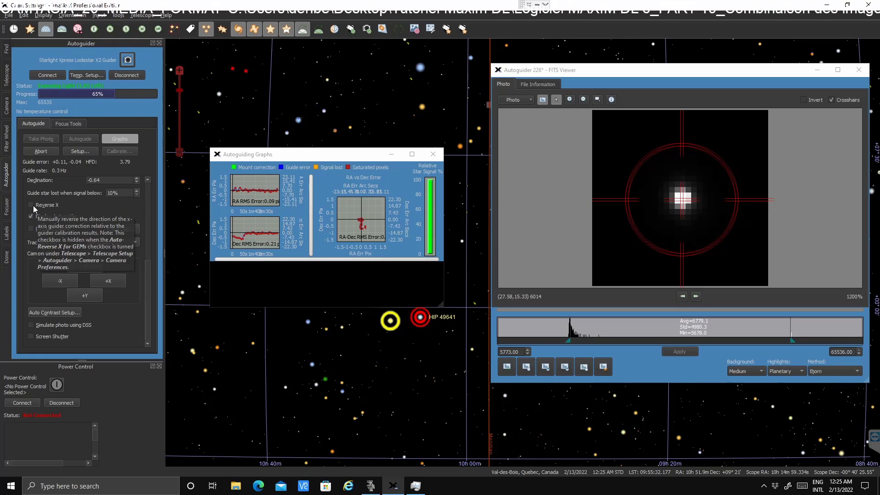
left_click(32, 205)
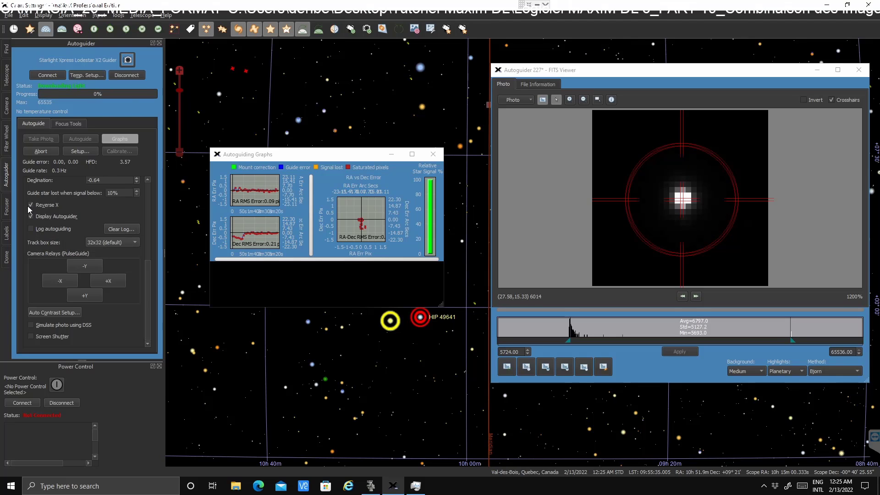
left_click(31, 205)
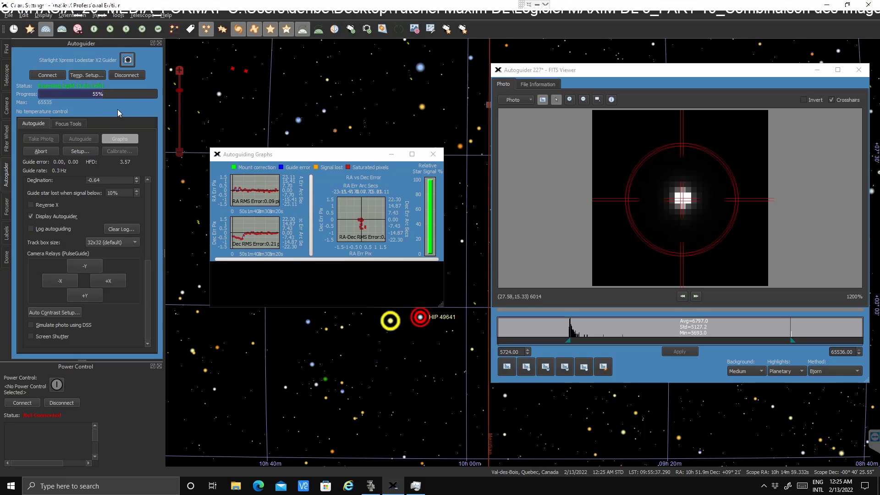
- Review the Lodestar X2 guider camera's preferences and enable Auto-reverse X for GEMs there
left_click(129, 61)
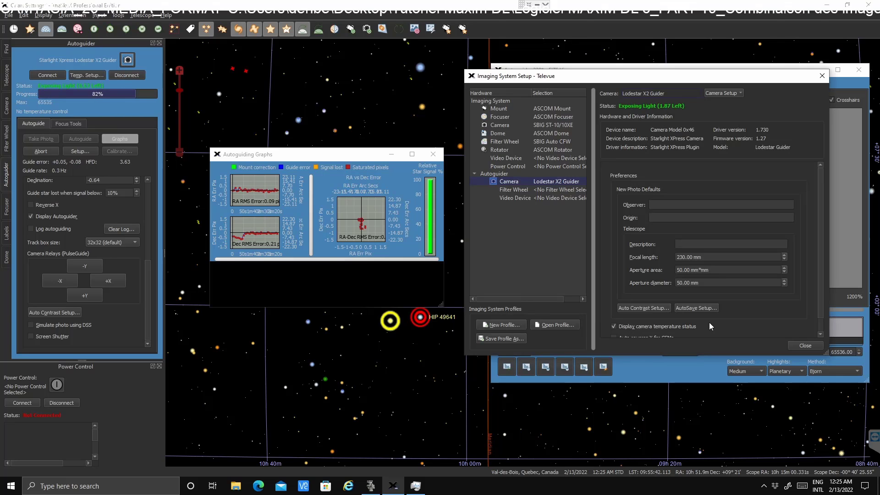
scroll(707, 321, "down", 1)
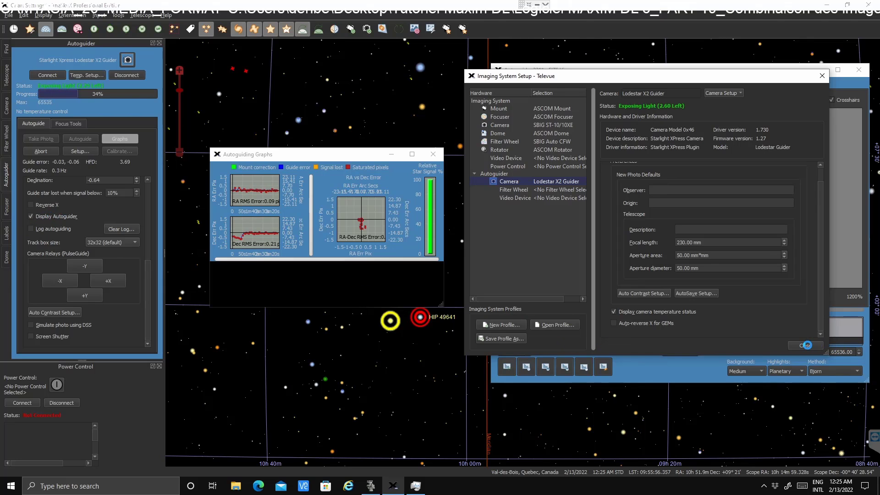
left_click(807, 346)
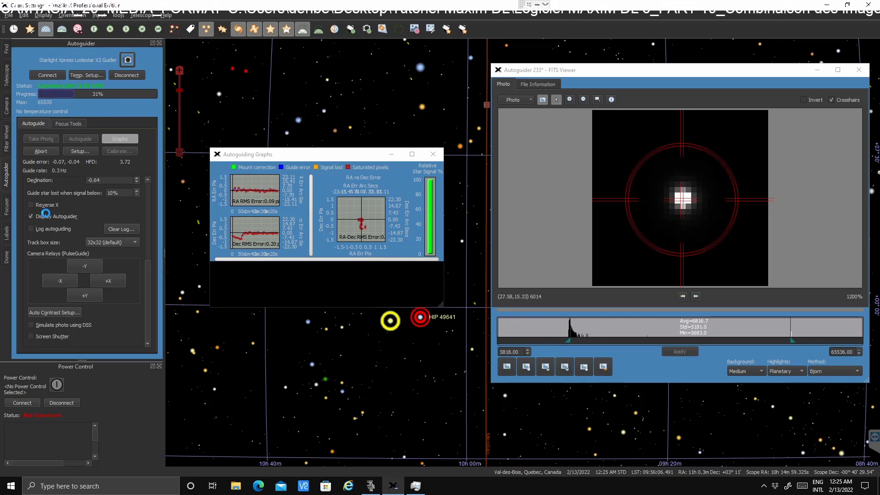
left_click(128, 60)
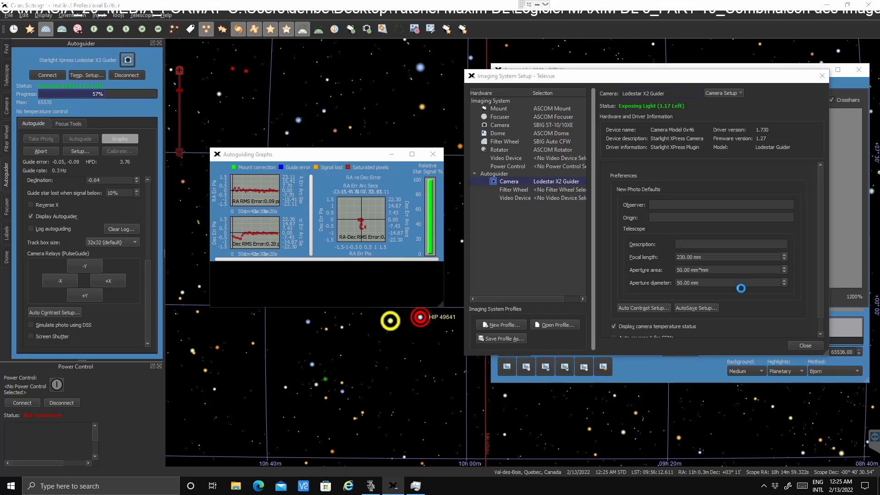
scroll(752, 290, "down", 1)
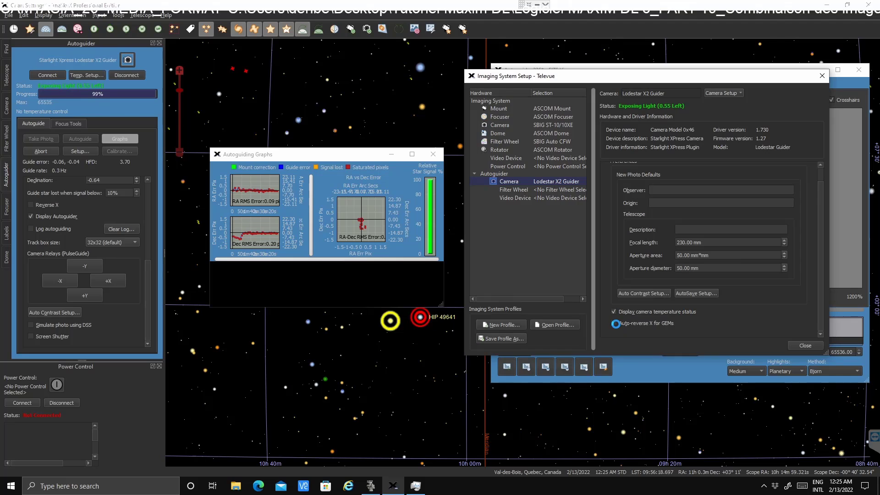
left_click(614, 323)
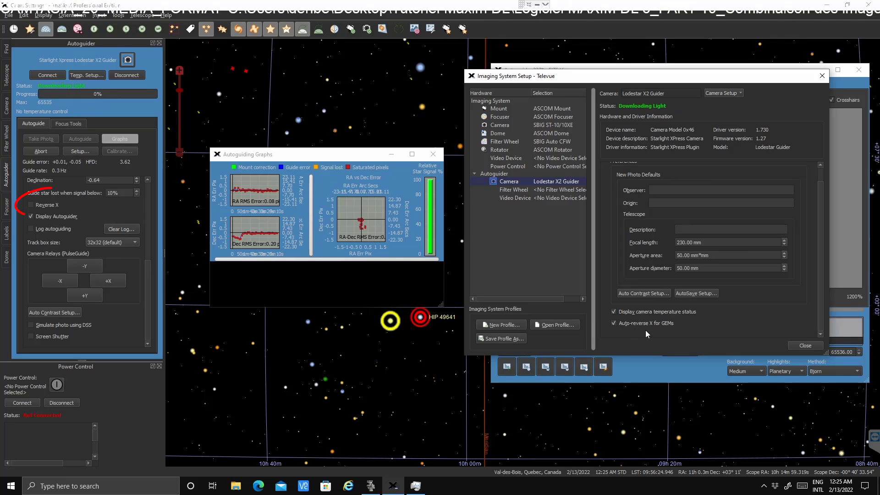
left_click(805, 346)
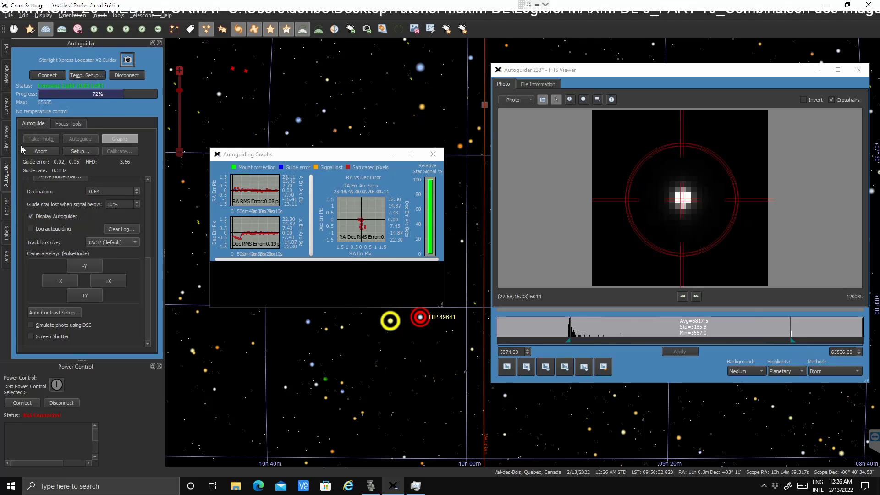
- Enable Auto-reverse X for GEMs in the SBIG ST-10/10XE imaging camera's preferences
left_click(7, 108)
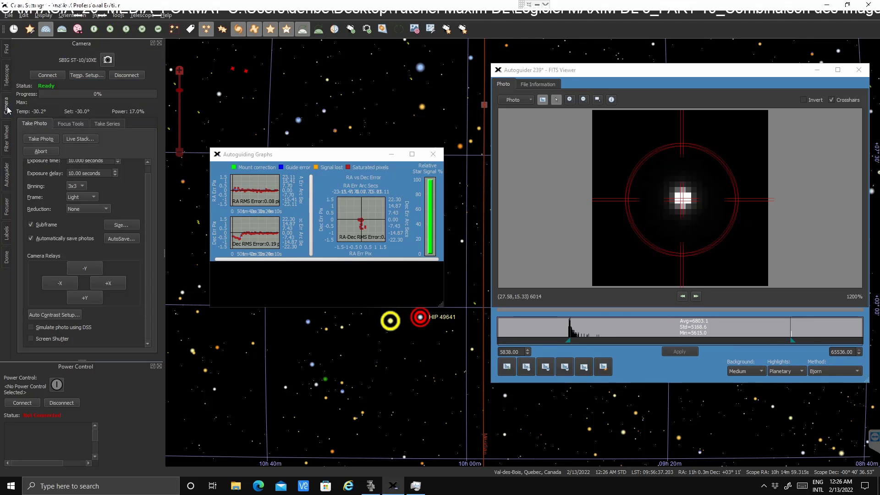
left_click(108, 60)
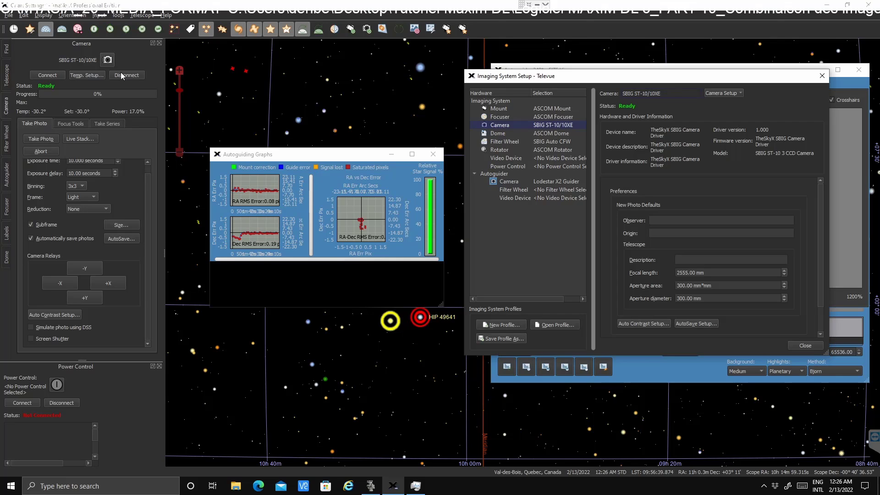
scroll(718, 334, "down", 1)
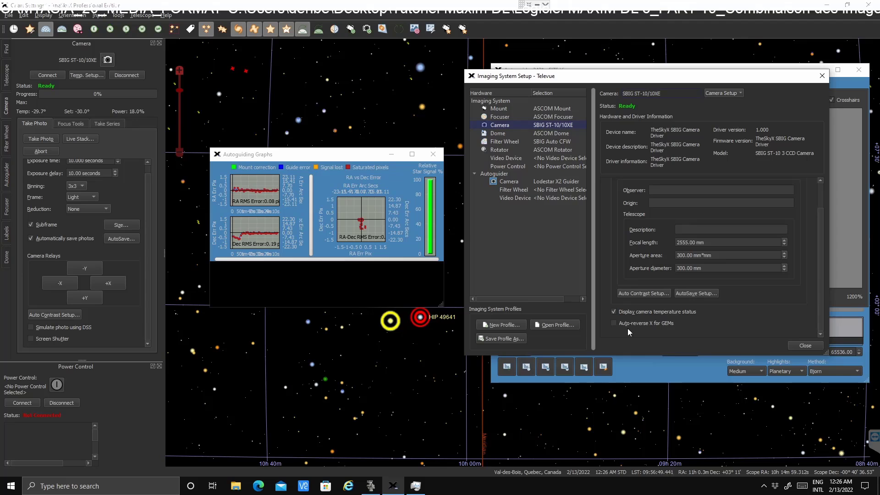
left_click(614, 323)
left_click(805, 346)
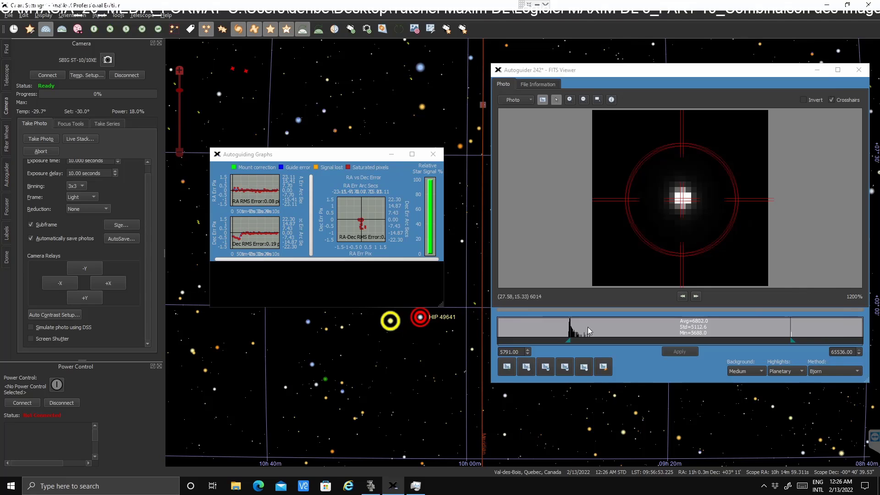
- Check the Auto-reverse X for GEMs setting and telescope defaults in the Lodestar X2 guider camera's preferences
left_click(7, 177)
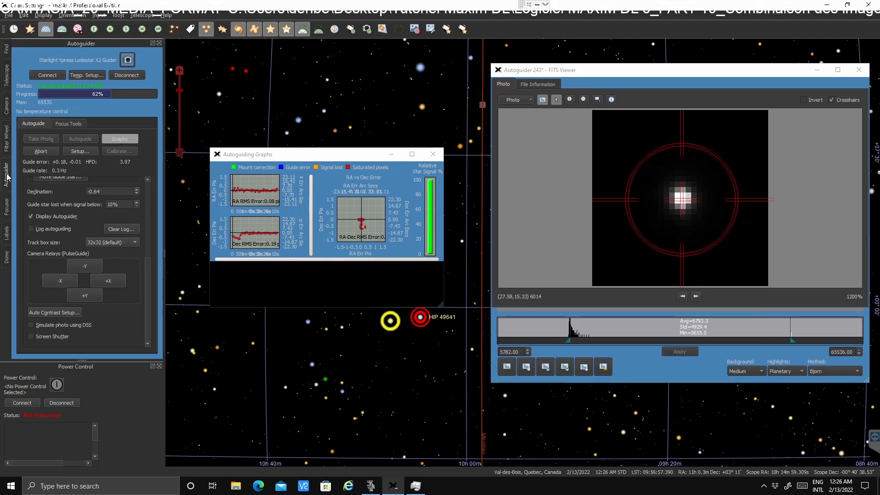
left_click(130, 61)
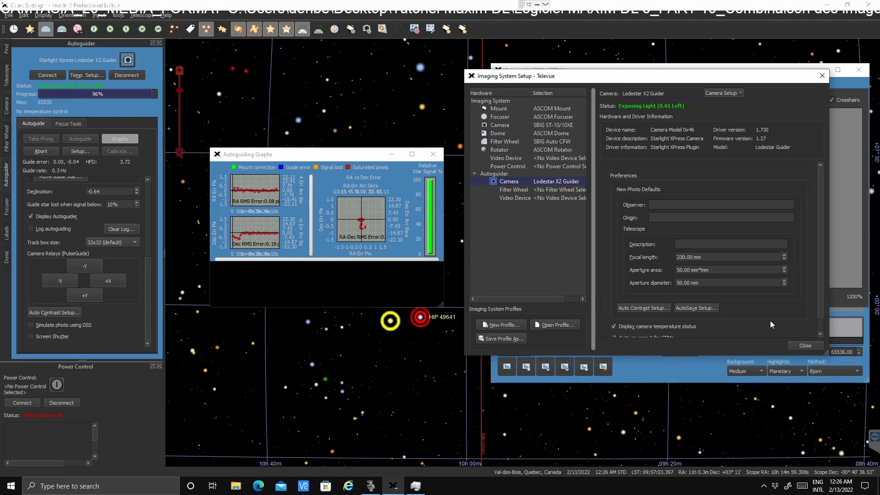
scroll(764, 323, "down", 1)
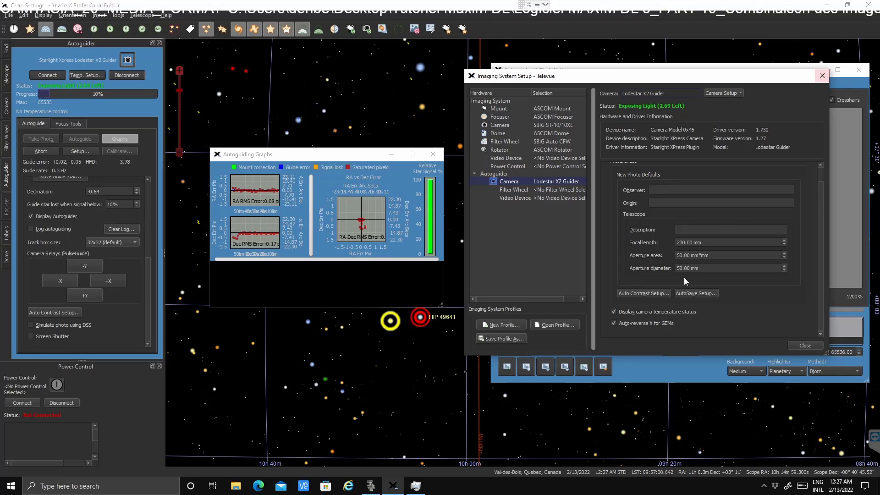
left_click(821, 76)
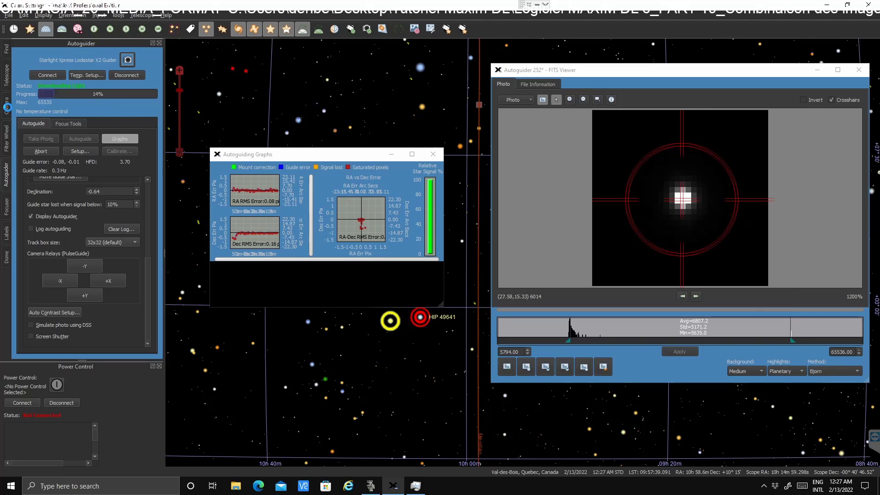
- Disable Auto-reverse X for GEMs in the SBIG ST-10/10XE imaging camera's preferences
left_click(7, 106)
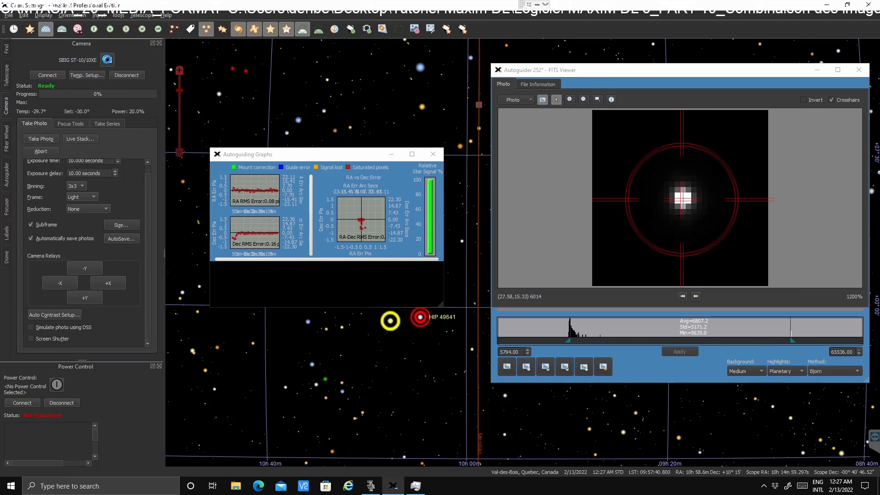
left_click(106, 60)
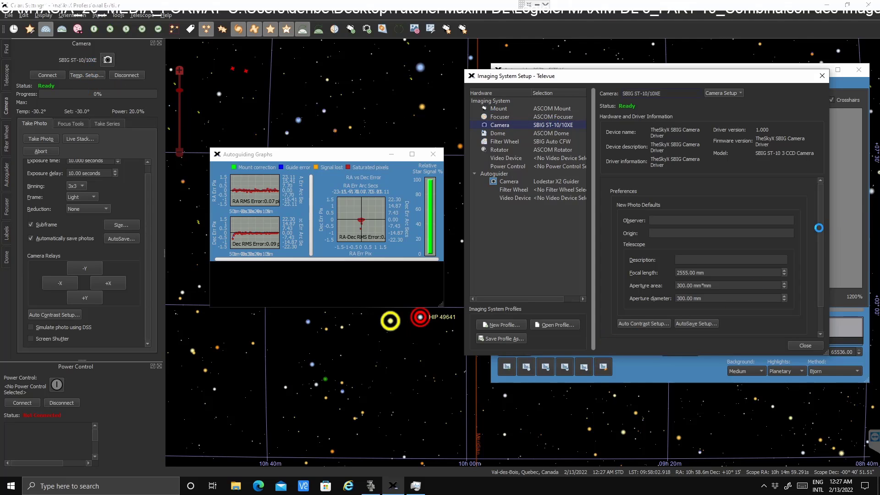
scroll(823, 286, "down", 2)
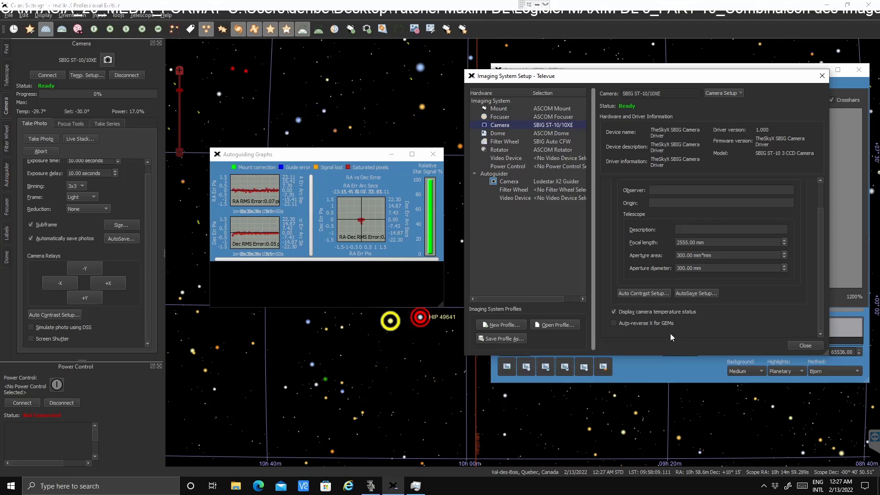
left_click(817, 346)
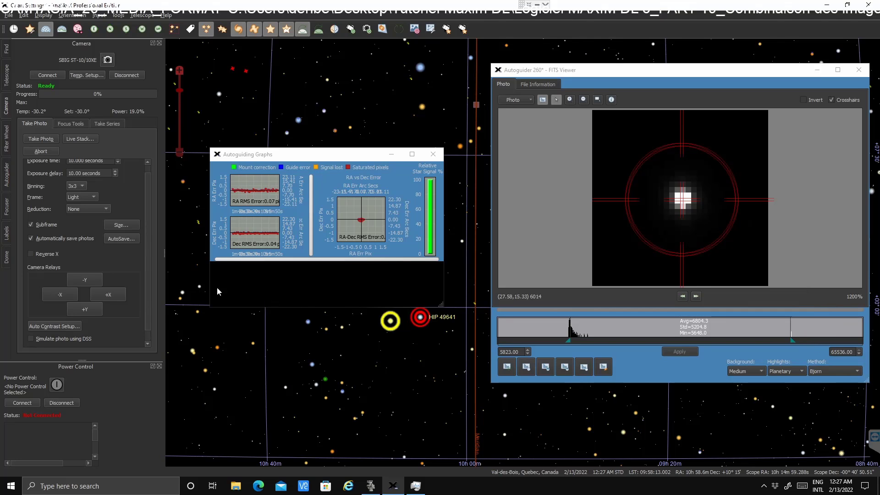
- Recheck the Auto-reverse X for GEMs option in the autoguider camera's preferences
left_click(7, 176)
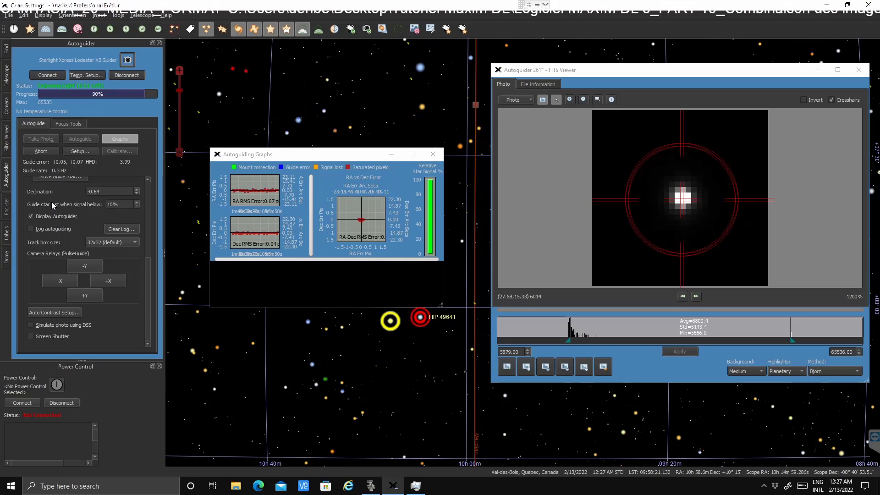
left_click(128, 61)
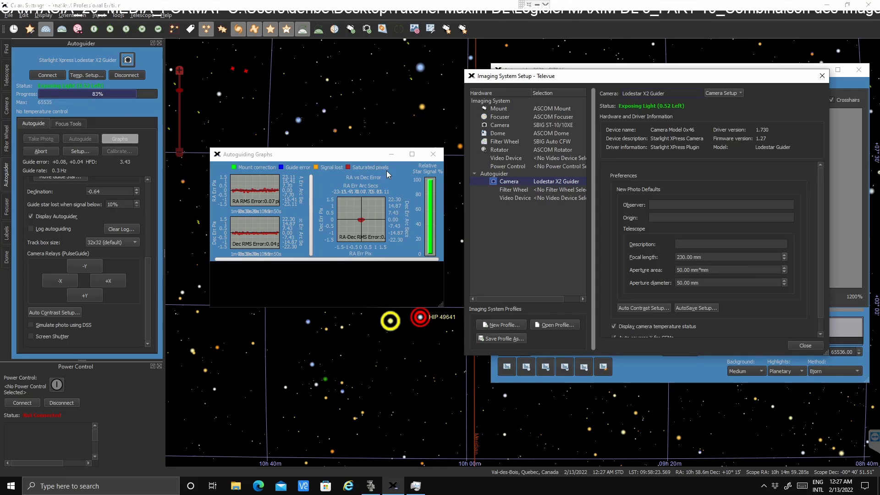
scroll(741, 289, "down", 1)
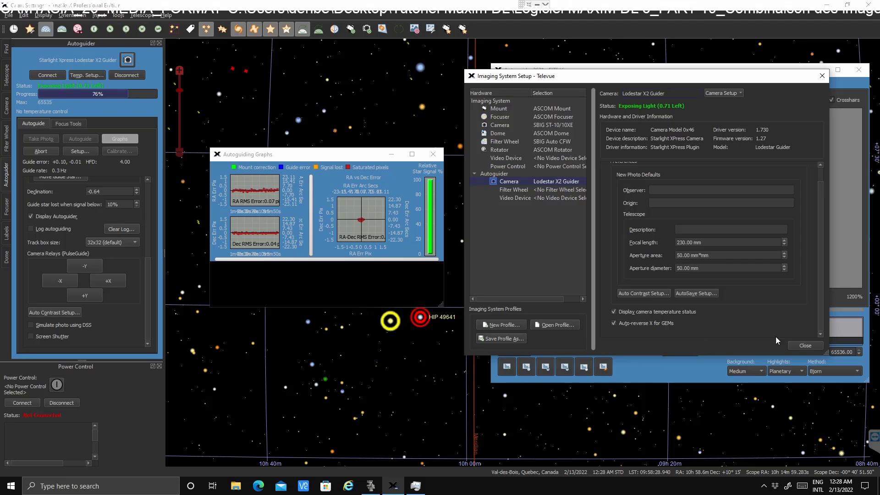
left_click(800, 348)
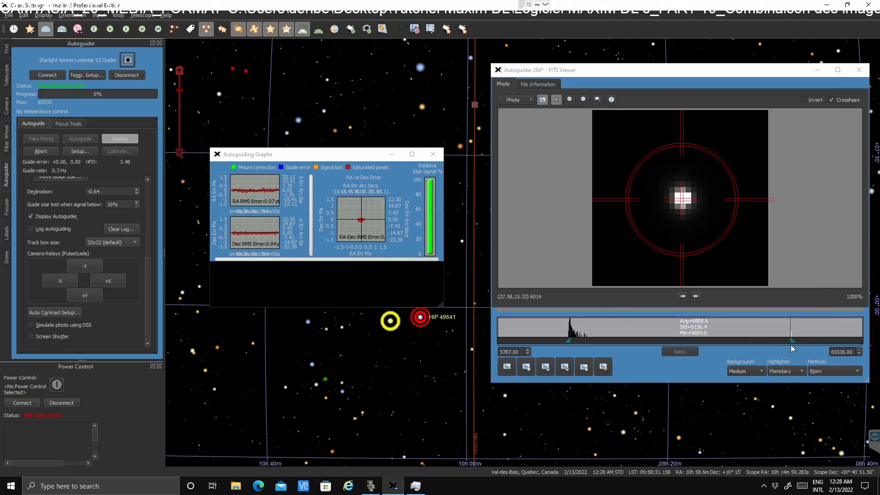